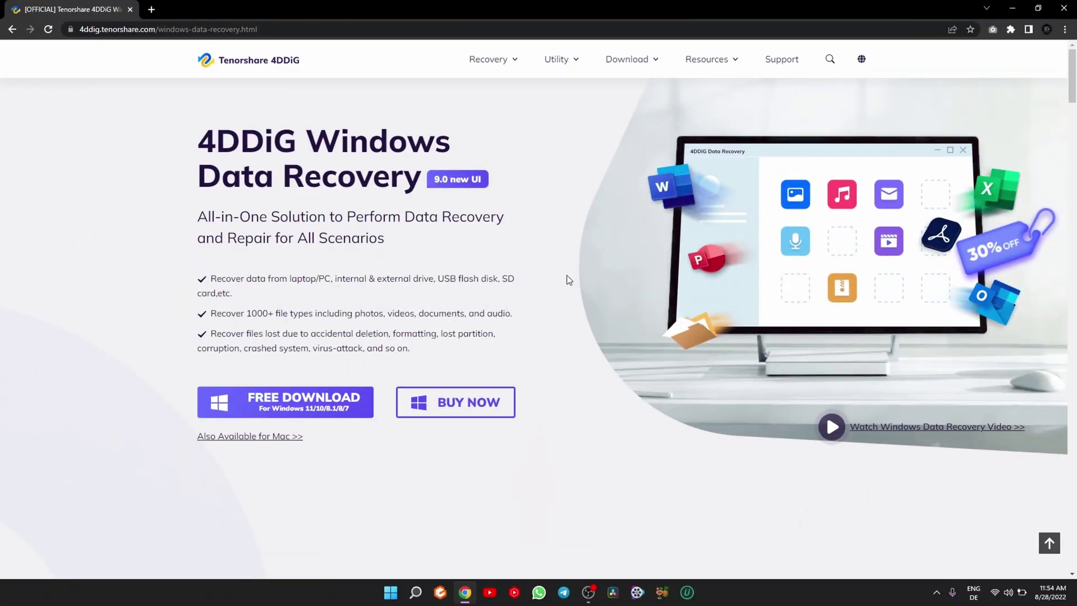
- Download and save the Windows 4DDiG installer .exe from the product page, then minimize Chrome
drag(272, 157, 469, 245)
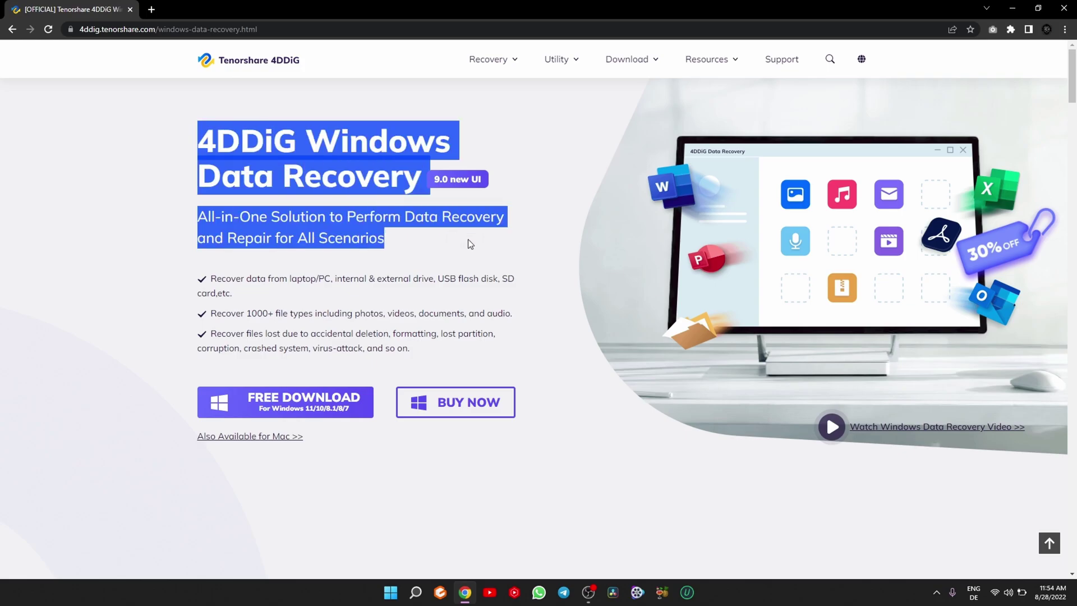
click(457, 263)
drag(201, 279, 324, 296)
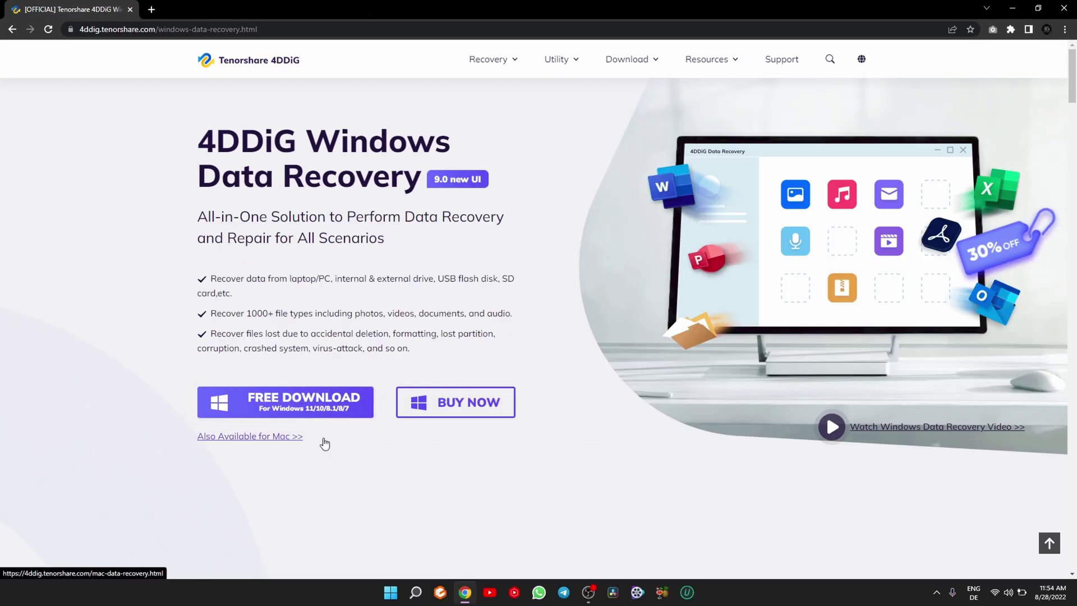
click(335, 399)
click(432, 285)
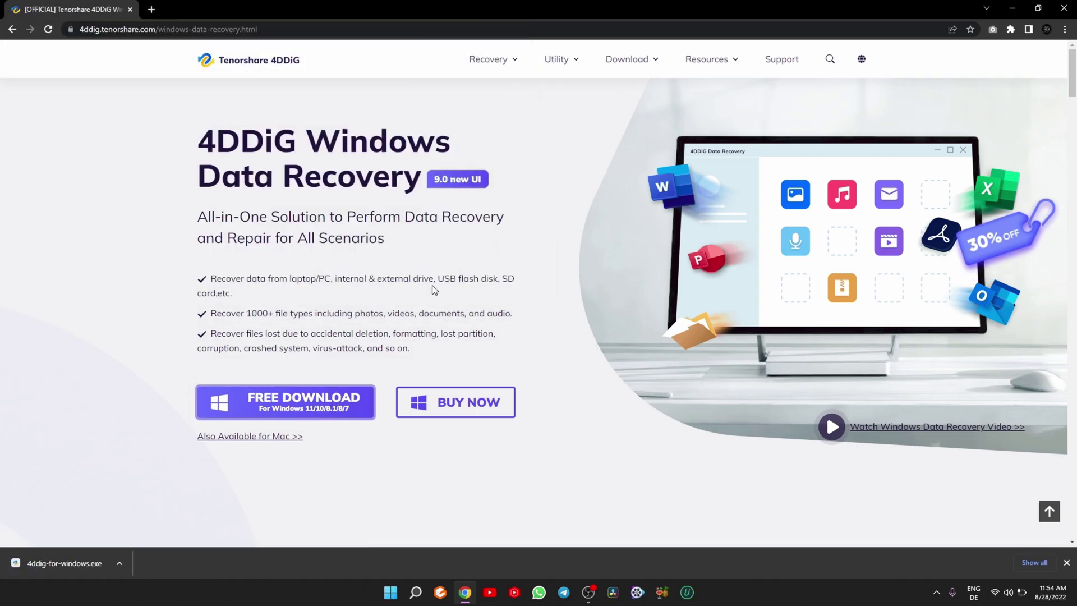
click(1015, 8)
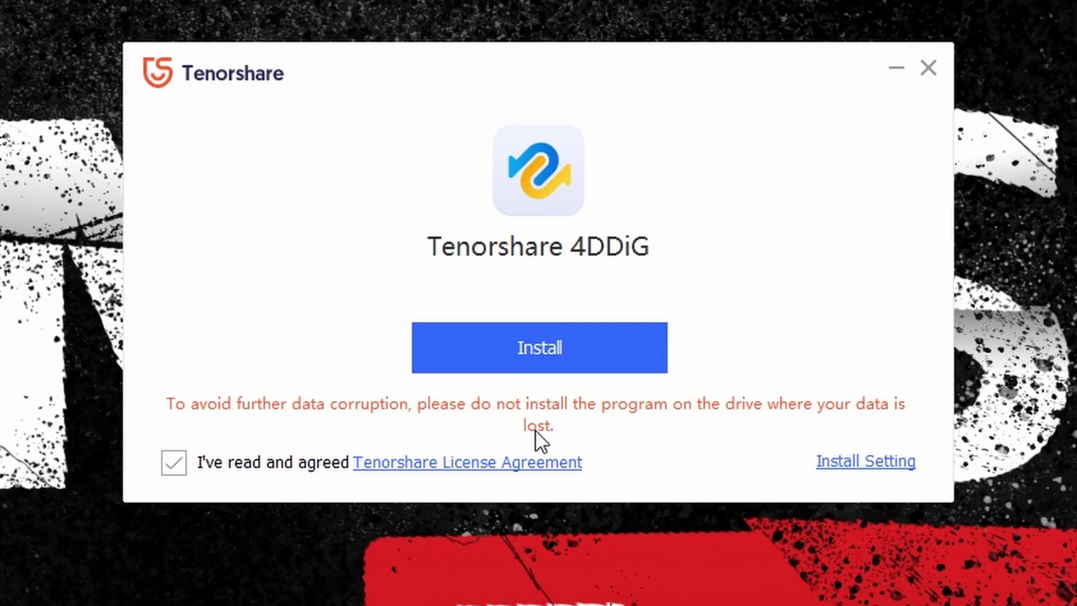
- Install 4DDiG, start it, and close the thank-you browser tab
click(497, 365)
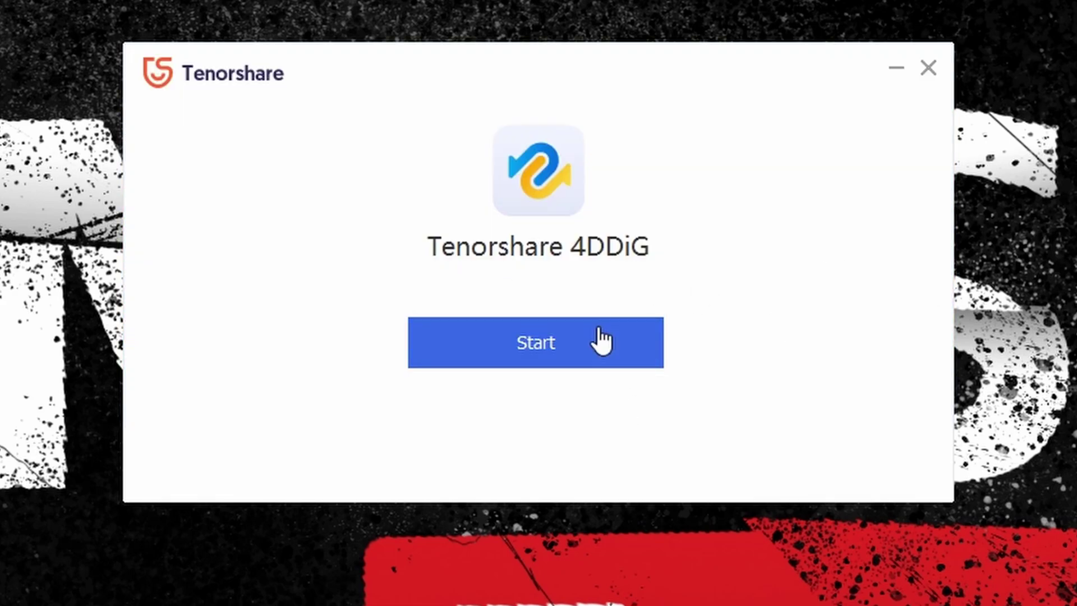
click(603, 339)
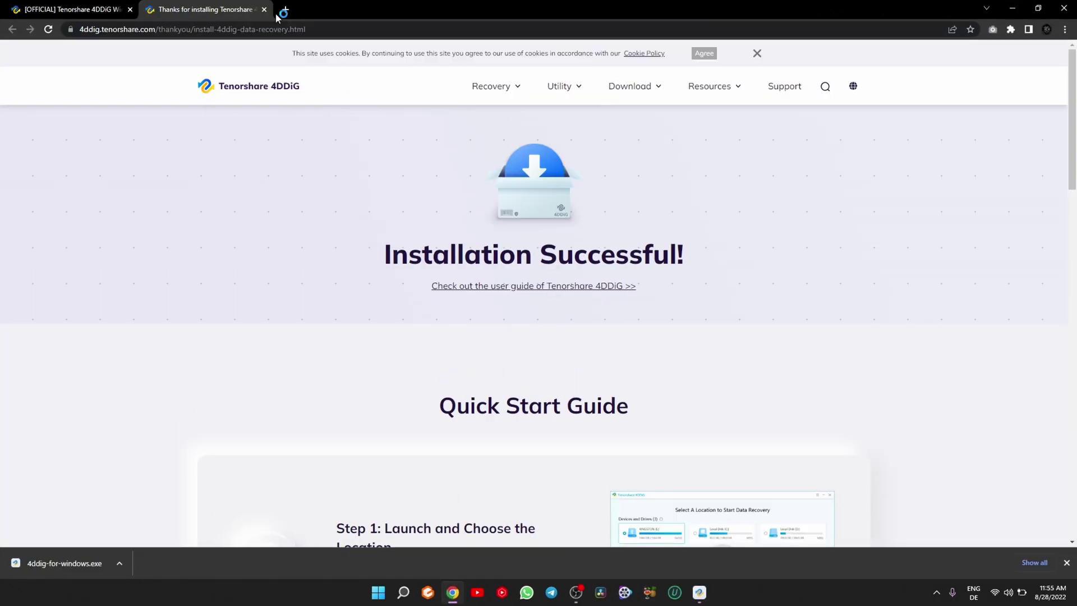
click(264, 9)
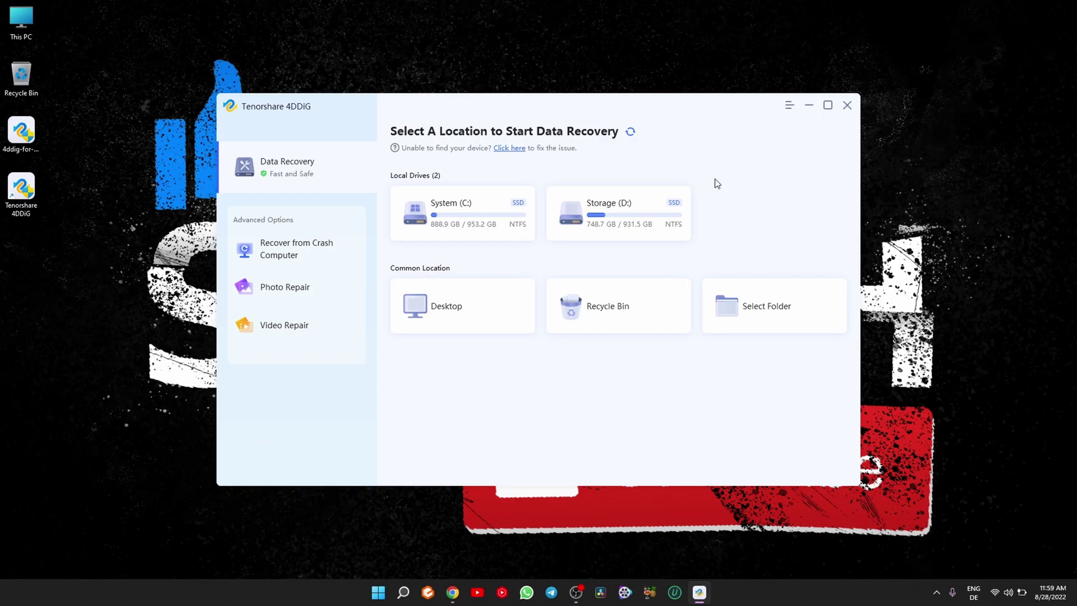
click(506, 220)
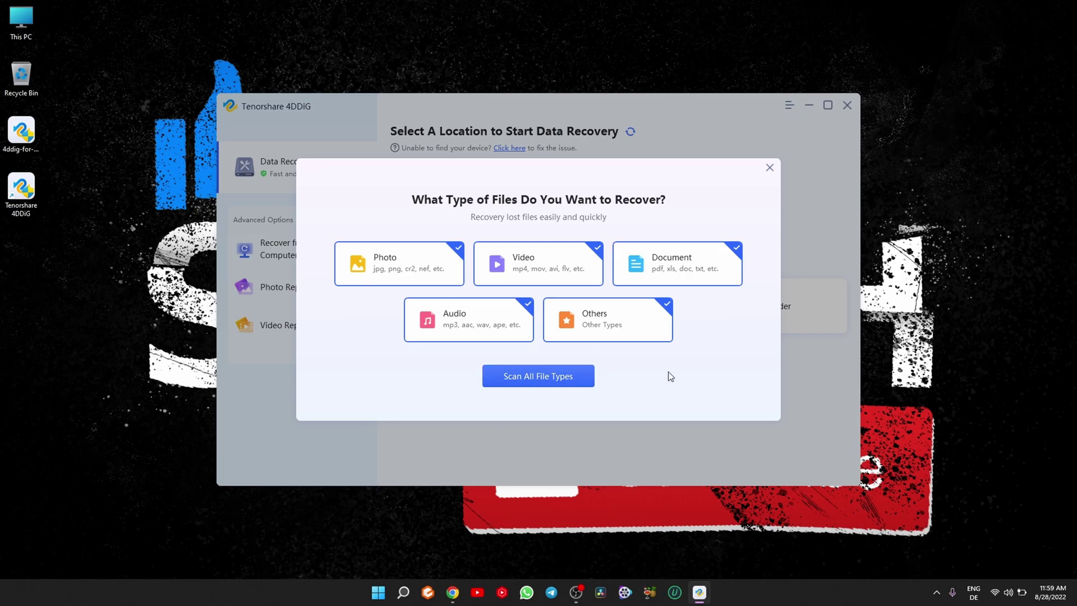
click(770, 167)
click(500, 326)
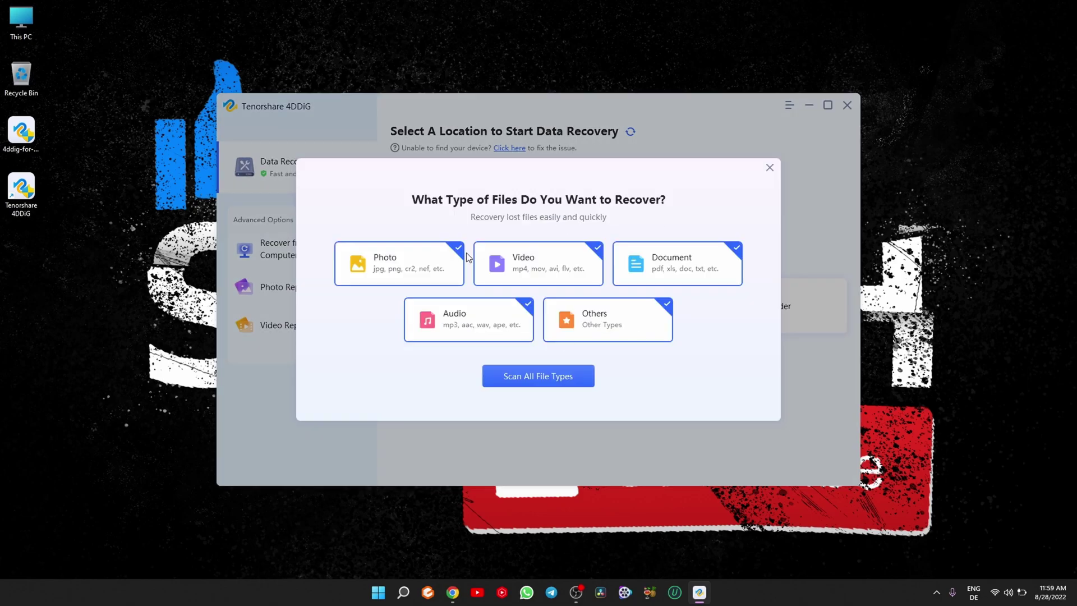
click(774, 168)
click(676, 331)
click(769, 168)
click(787, 305)
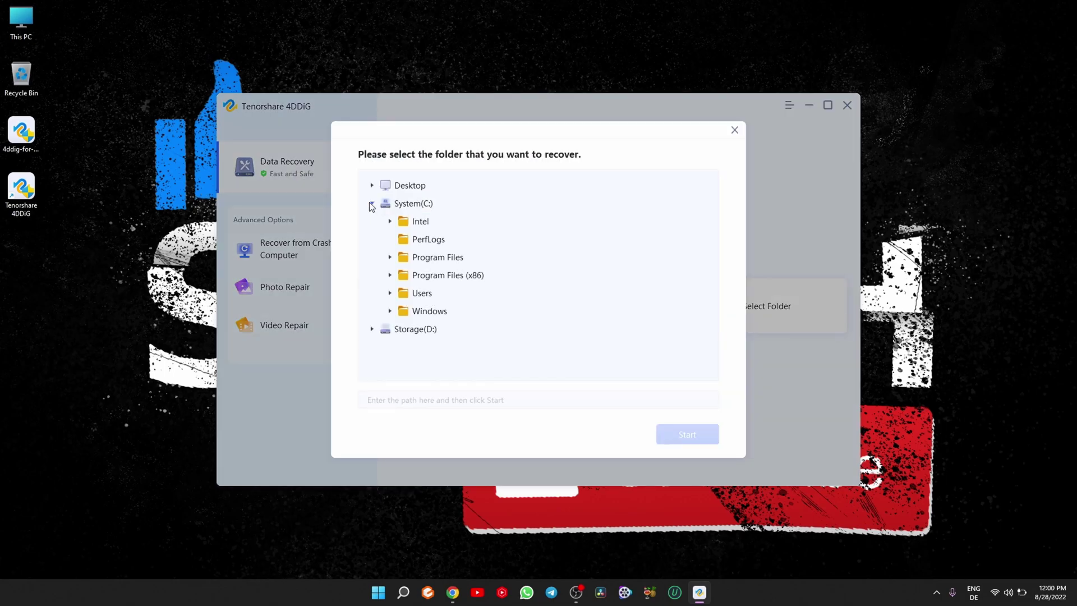
click(729, 134)
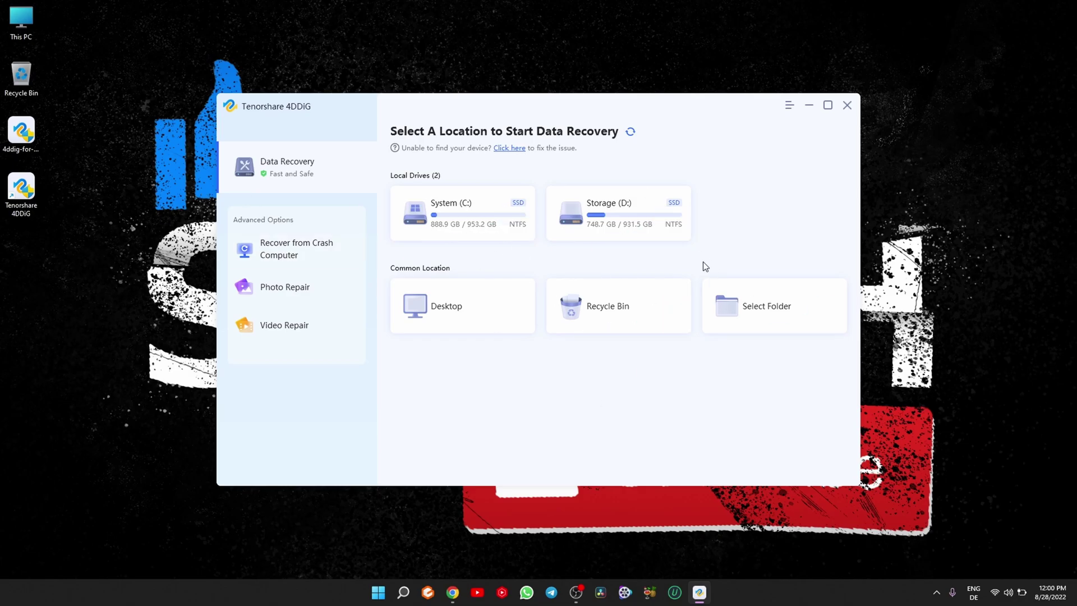
click(290, 256)
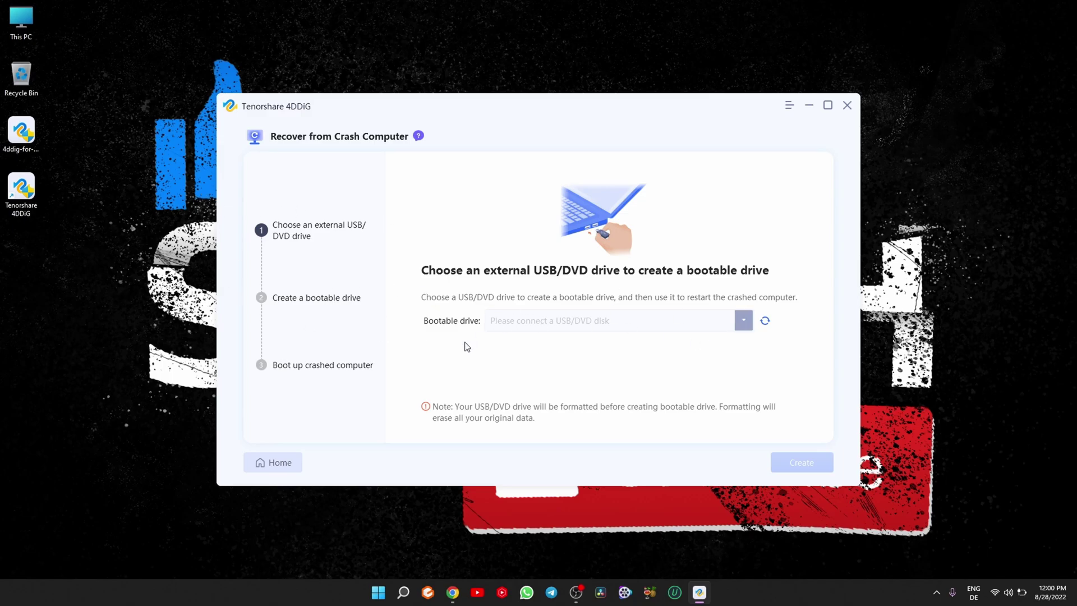
- Load the Photo Repair demo photos, preview one, and repair them all
click(283, 467)
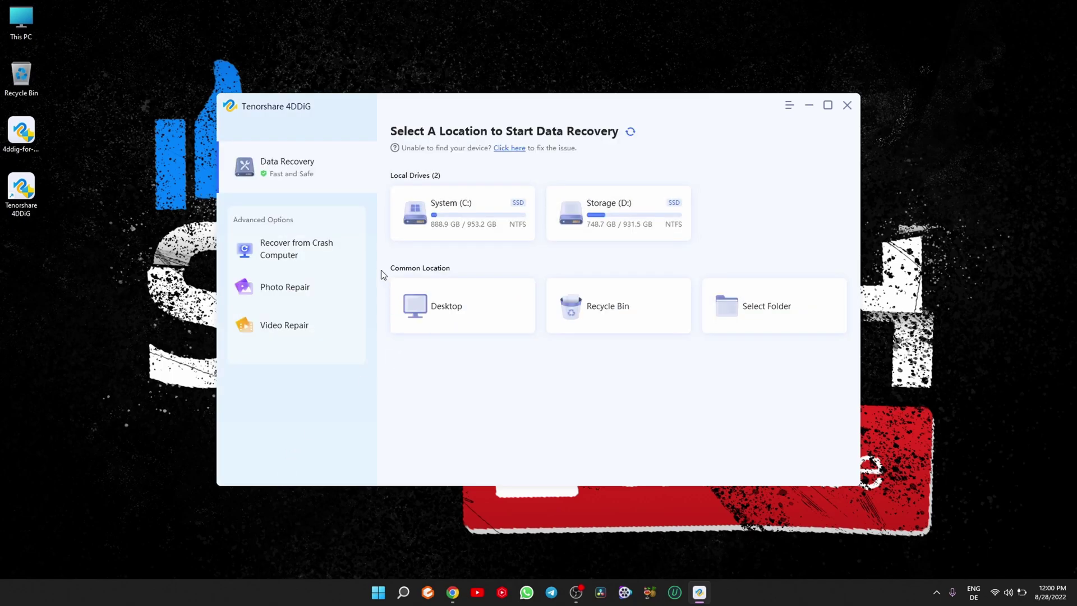
click(278, 301)
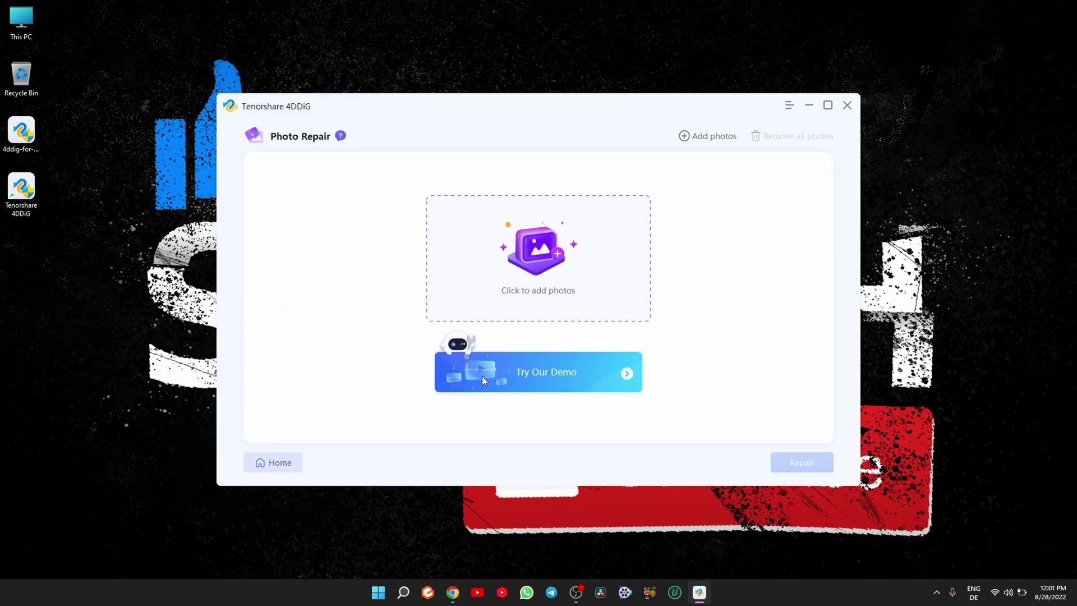
click(625, 381)
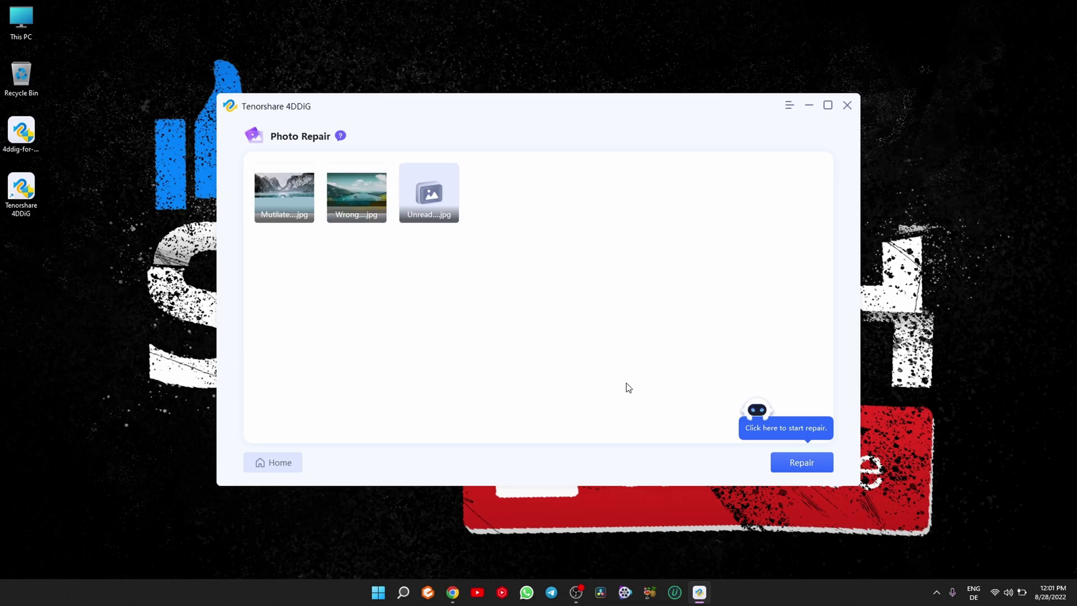
click(294, 214)
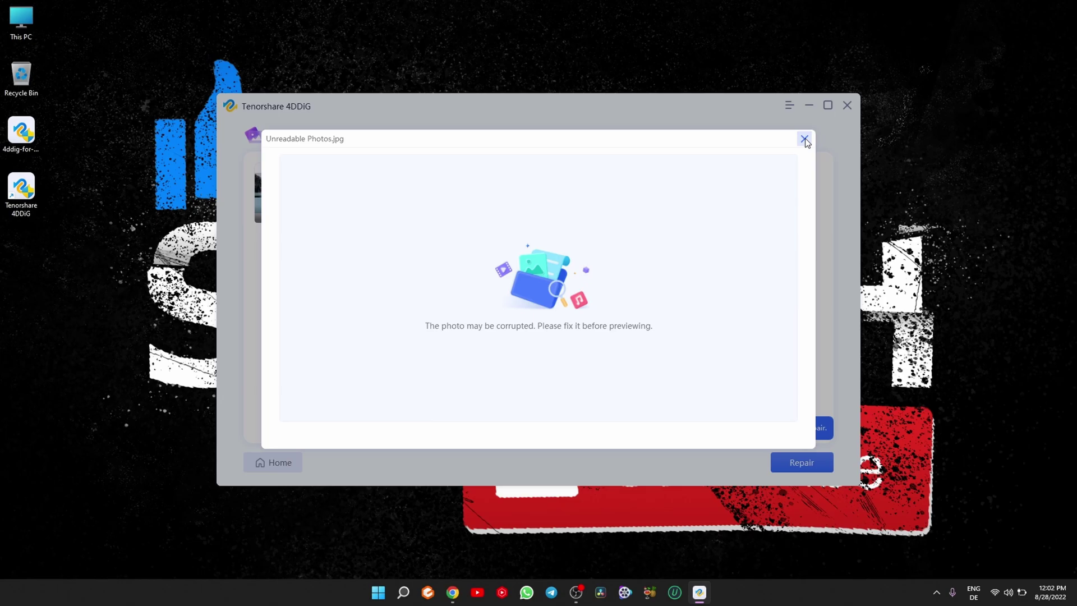
click(805, 140)
click(801, 463)
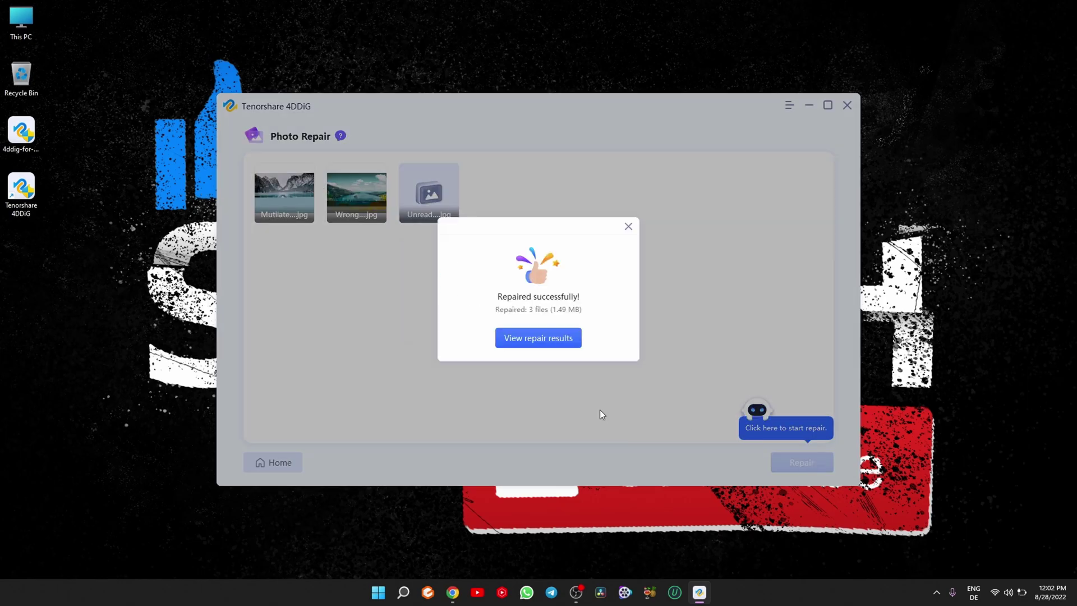
click(540, 336)
- Select all three repaired photos, export them to the Desktop, and view them in Photos
click(298, 180)
click(333, 168)
click(404, 169)
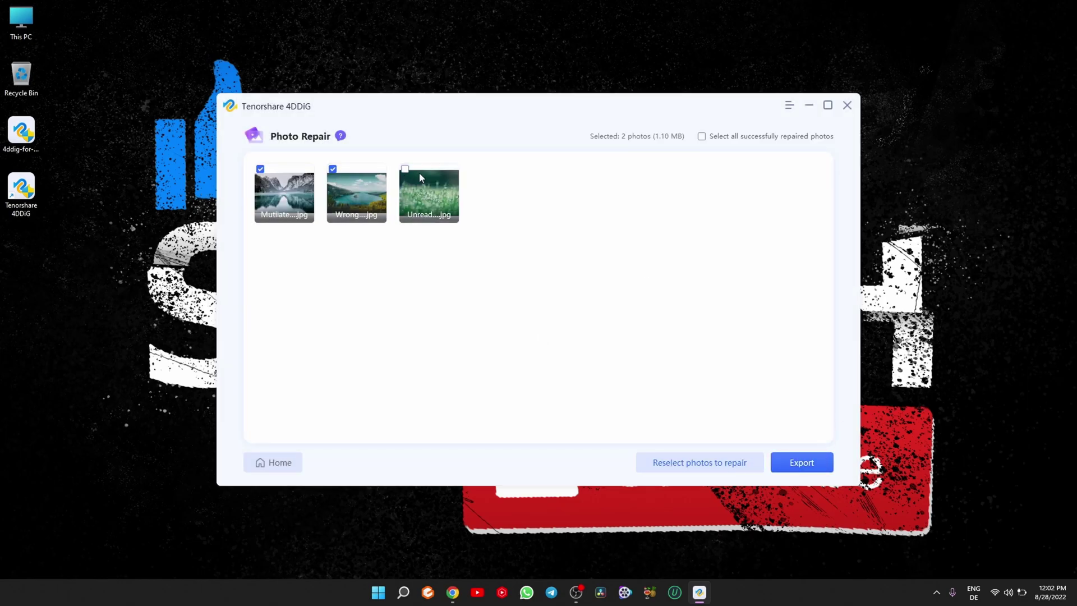
click(802, 462)
click(687, 407)
click(564, 340)
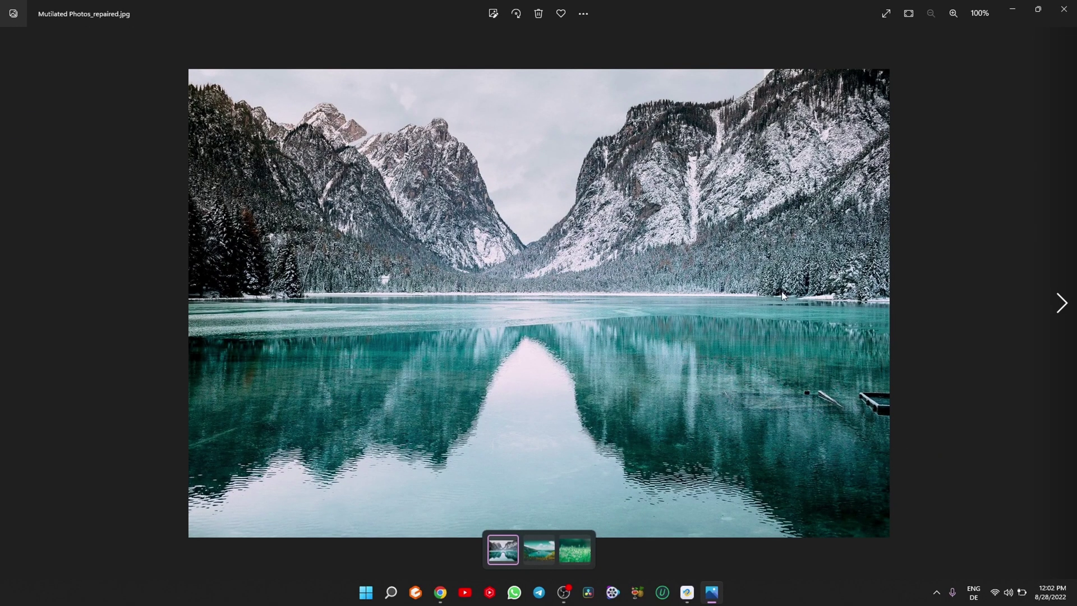
click(1067, 305)
click(1066, 9)
- Preview the Unplayable and Partially Missing demo videos
click(269, 462)
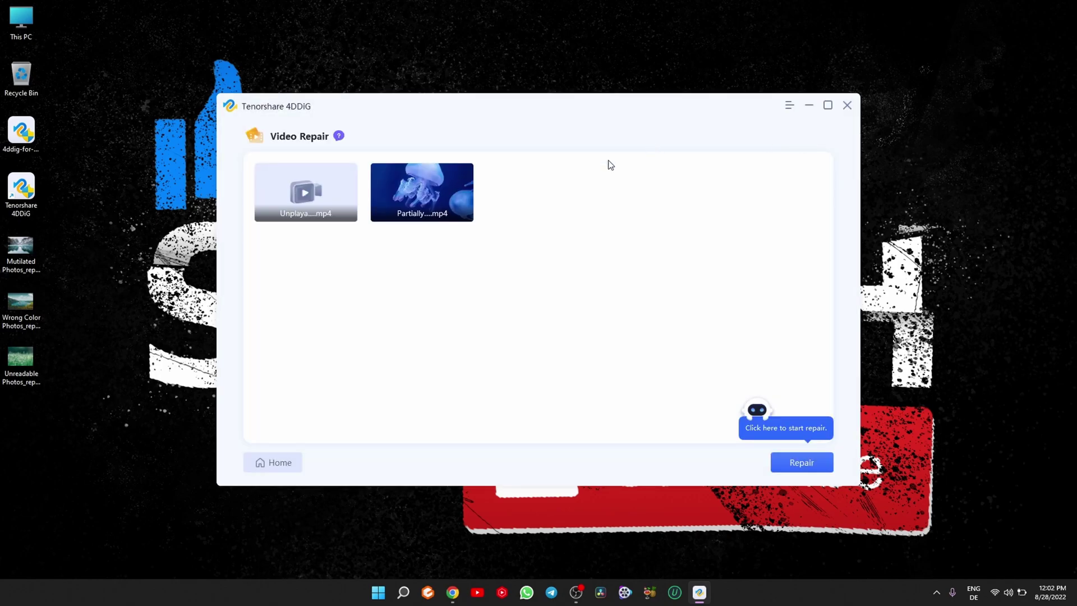
click(306, 192)
click(805, 138)
click(422, 192)
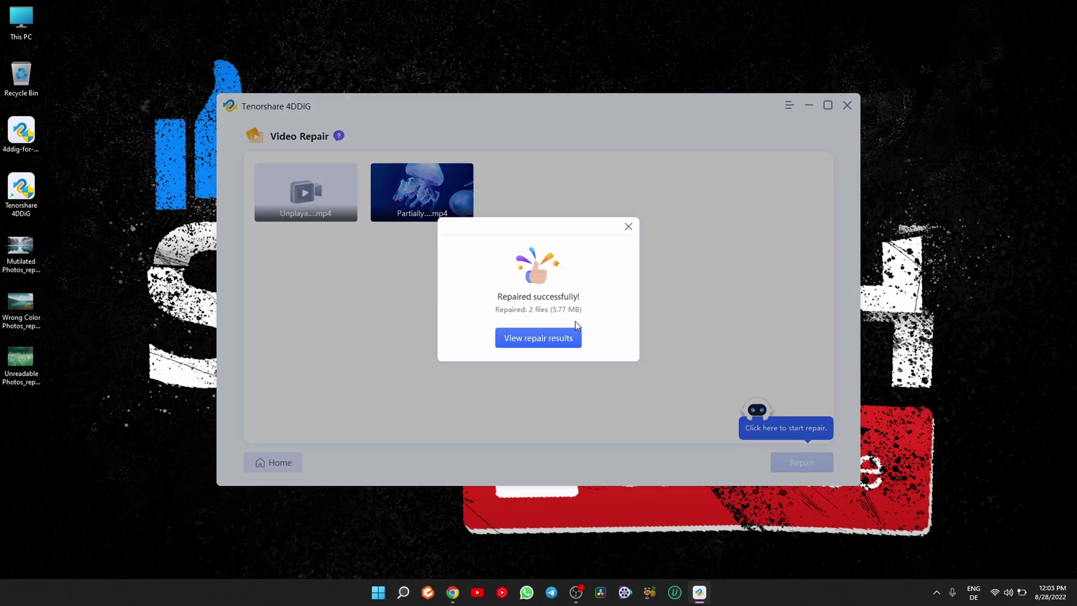
- Export both repaired videos to the Desktop folder and go back Home
click(539, 338)
click(801, 463)
click(688, 406)
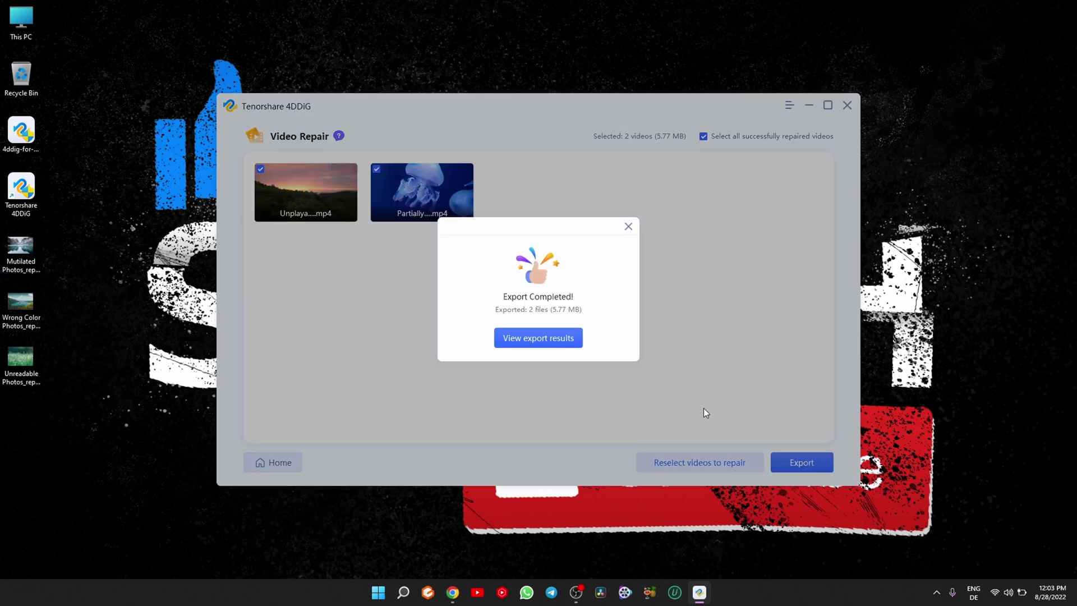
click(628, 225)
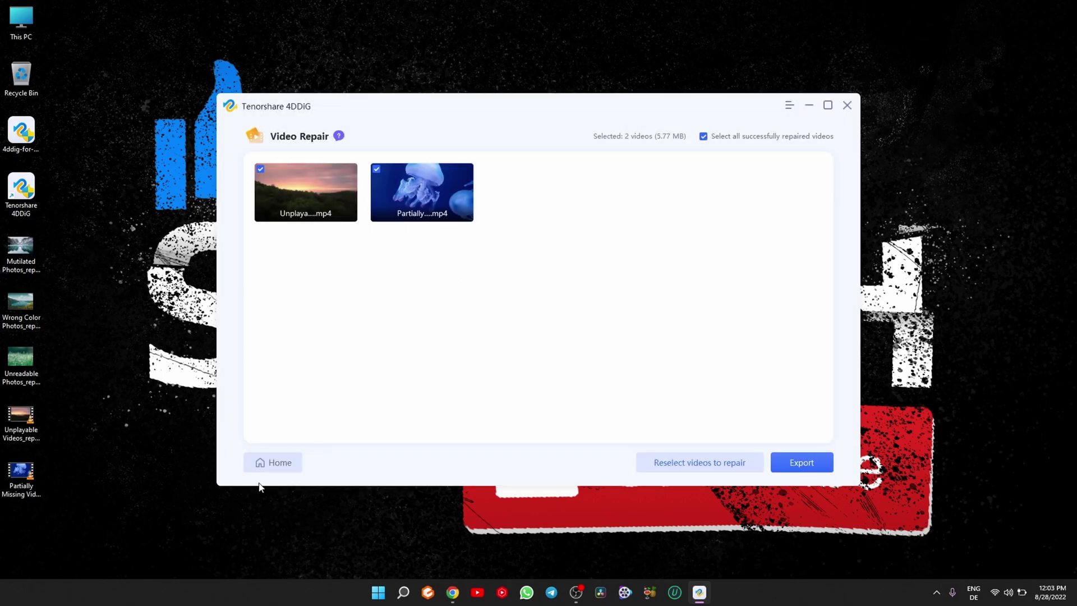
click(279, 464)
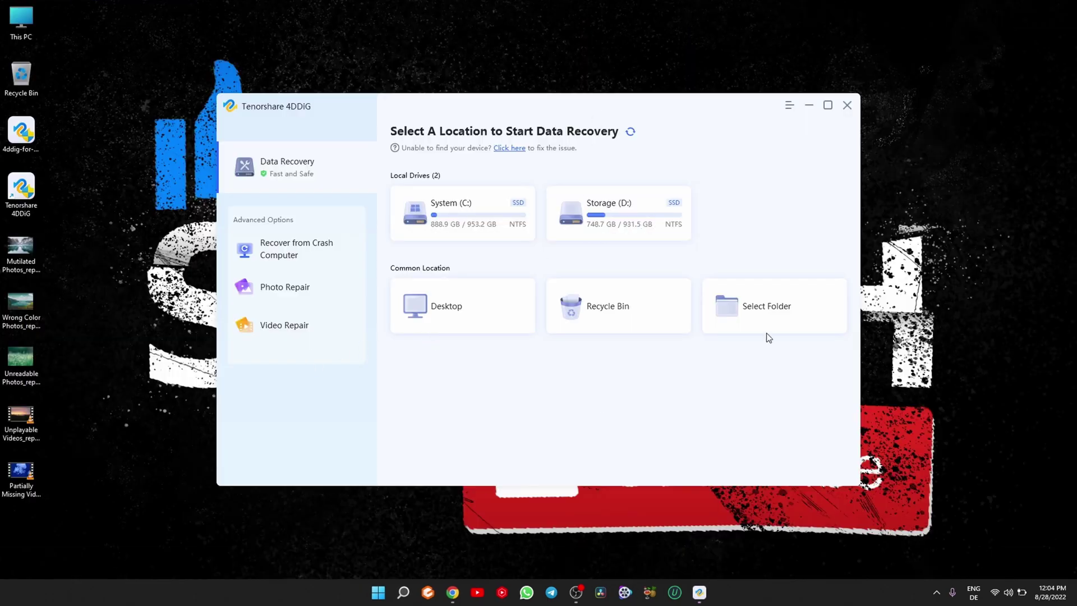
- Scan the Recycle Bin with Document, Audio and Others unchecked, keeping only Photo and Video
mouse_move(619, 306)
click(677, 331)
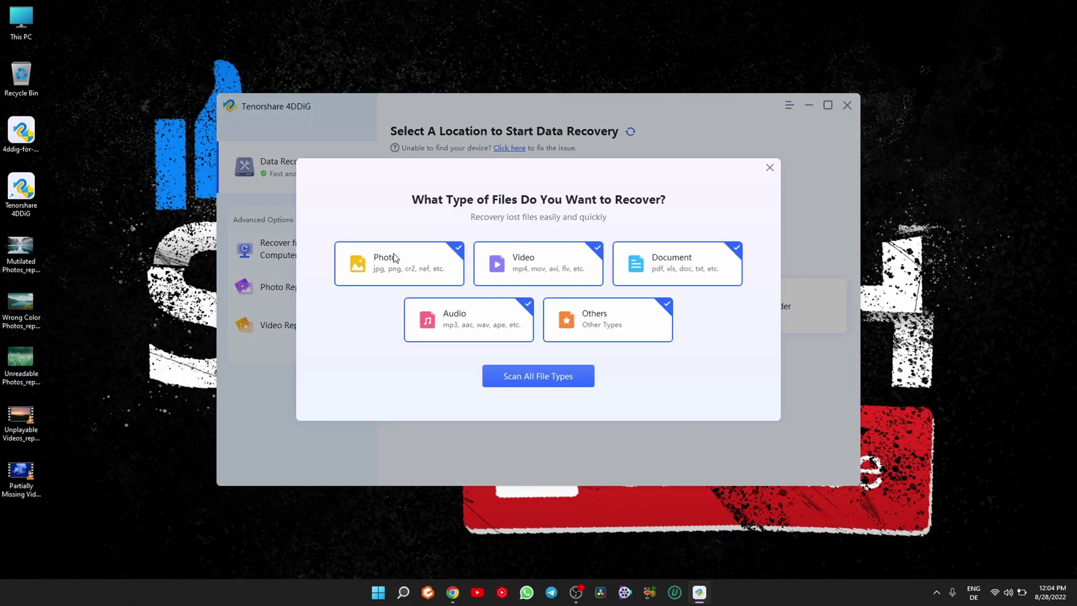
click(522, 317)
click(606, 324)
click(704, 258)
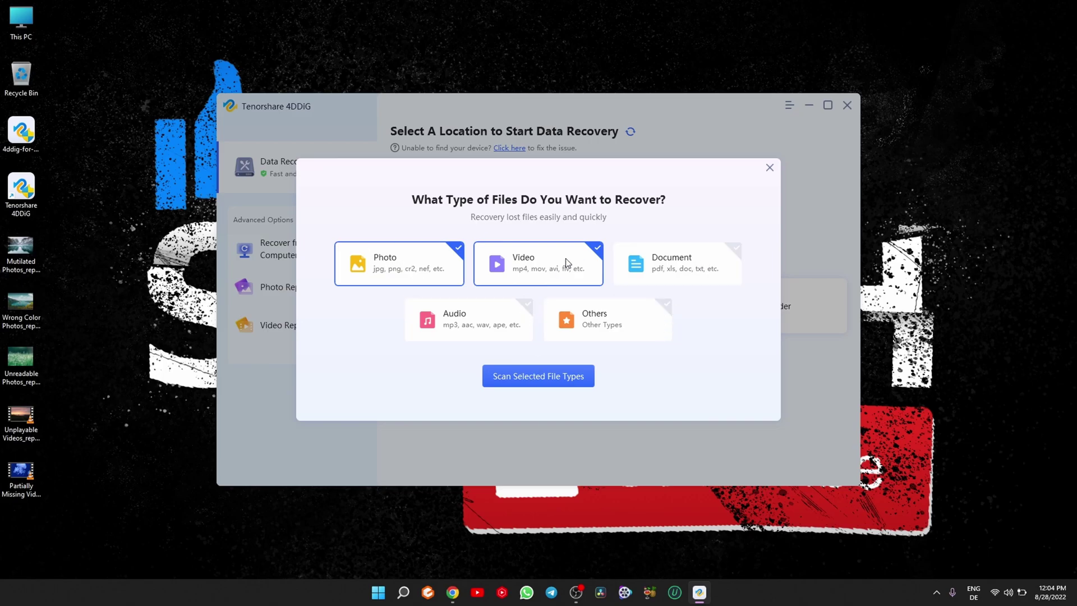
click(556, 377)
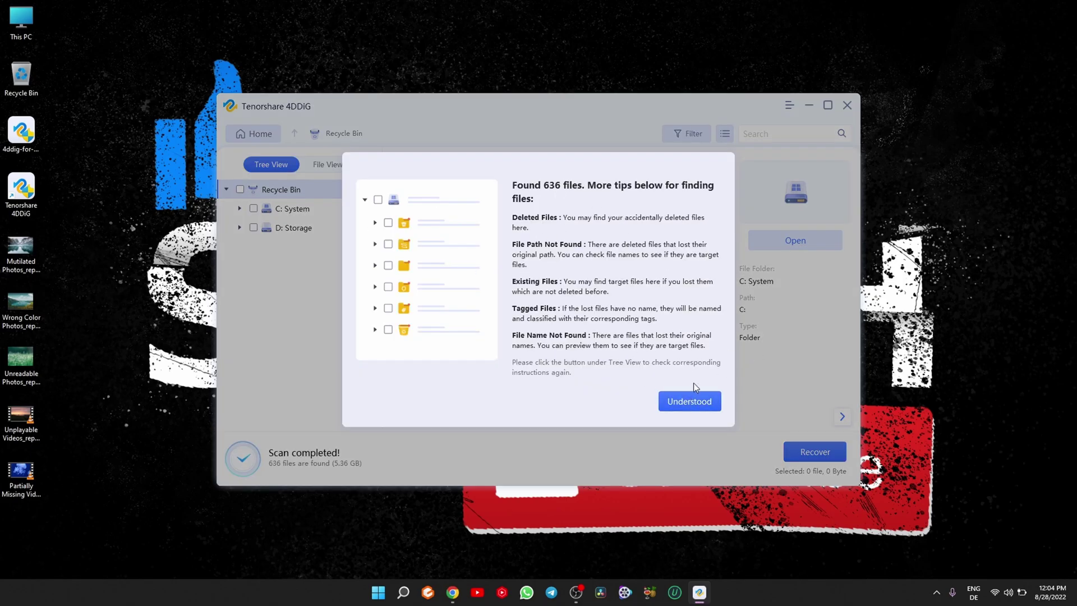
- Dismiss the scan tips and show the Photo > JPG results in File View
click(695, 404)
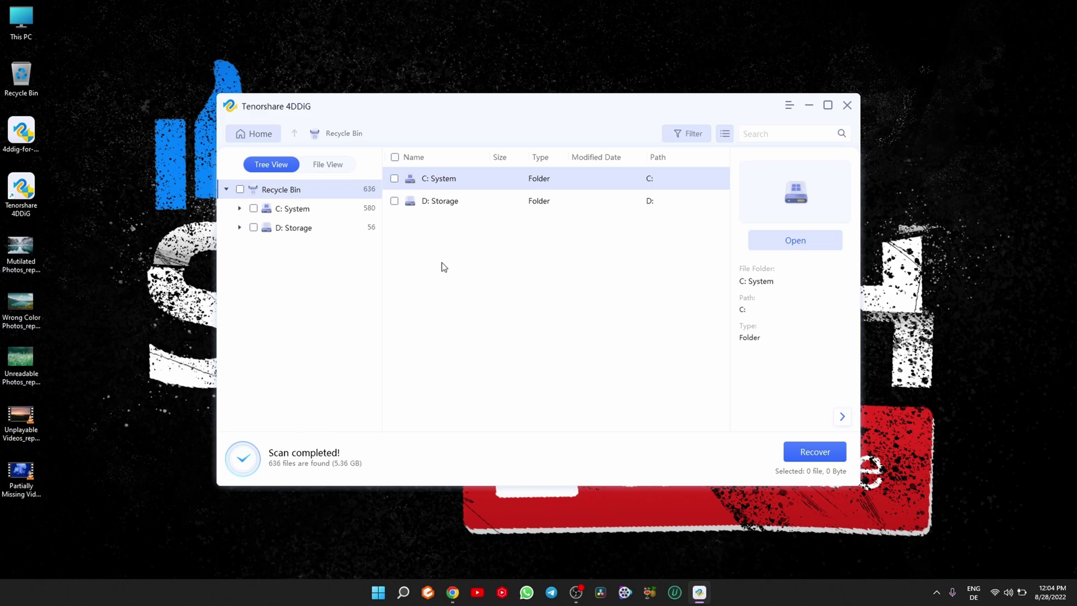
click(334, 167)
double_click(418, 178)
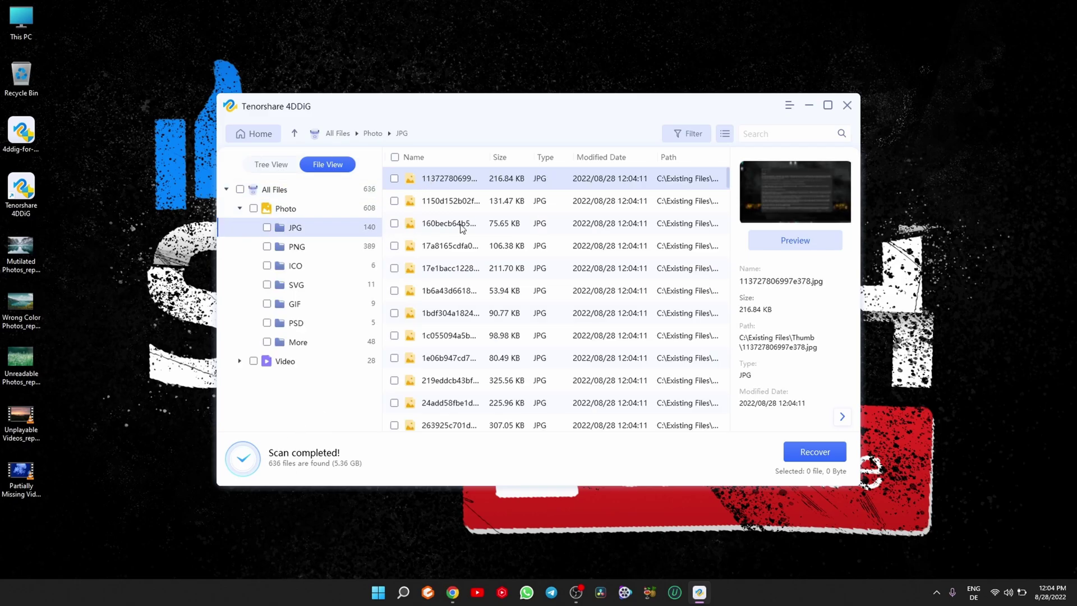
click(459, 203)
- Preview the second, third, fifth and ninth JPG photos one after another
click(795, 241)
click(806, 139)
click(454, 223)
click(817, 241)
click(806, 139)
click(455, 246)
click(454, 267)
click(796, 240)
click(806, 139)
click(459, 290)
click(454, 312)
click(452, 335)
click(449, 358)
click(821, 240)
click(804, 140)
- Preview more JPGs further down the list, including 2f4a43ece18cbcc1.jpg
click(459, 312)
click(458, 335)
click(462, 358)
click(463, 380)
click(463, 403)
scroll(484, 387, down, 2)
click(779, 240)
click(806, 139)
click(452, 313)
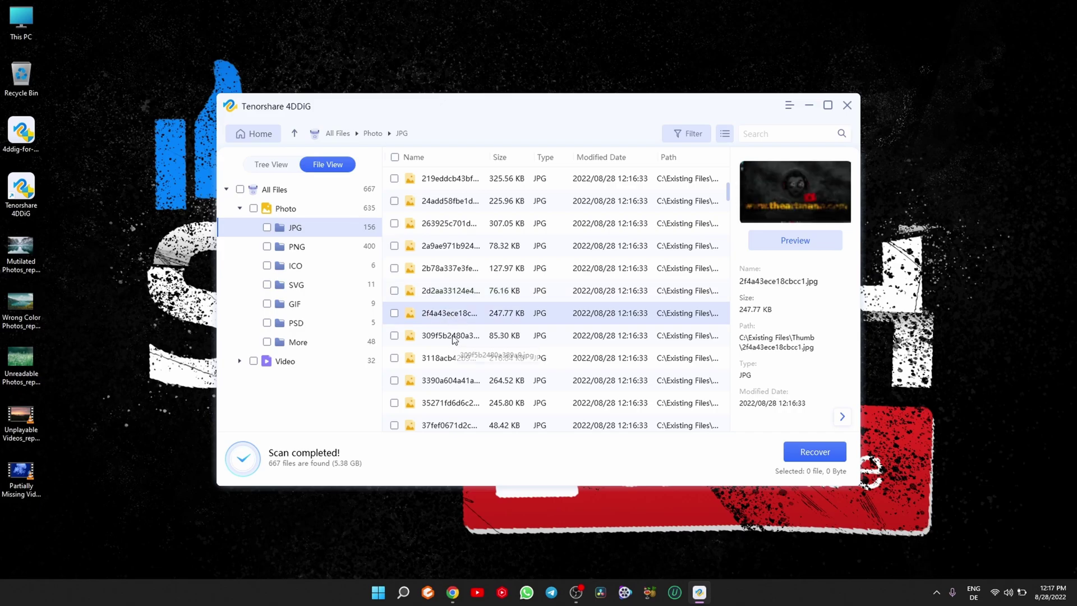
click(795, 240)
click(805, 139)
key(Down)
key(Down)
key(Down)
key(Down)
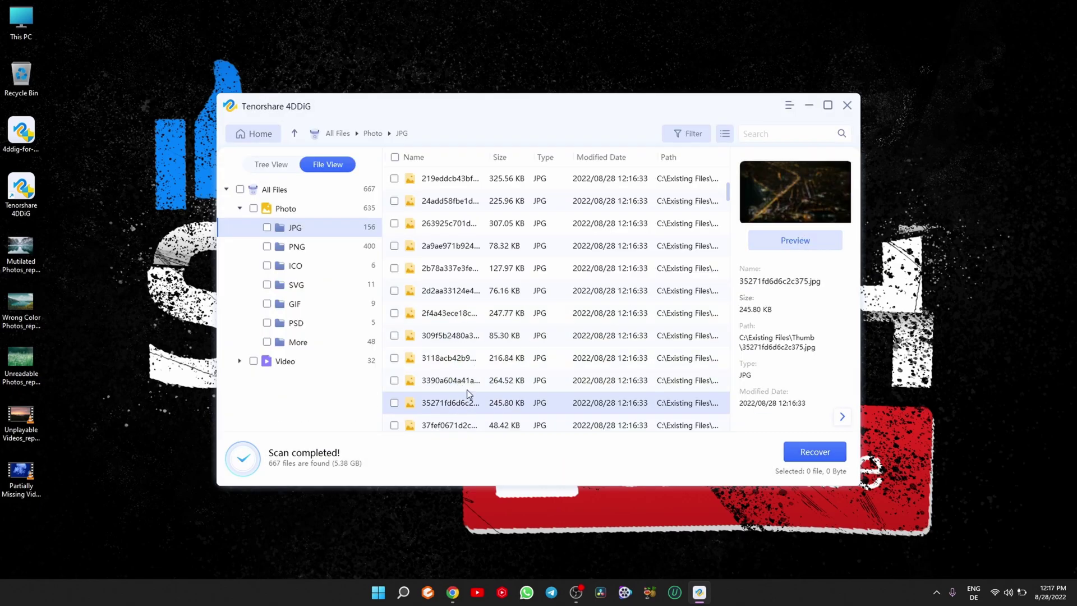
scroll(468, 389, down, 2)
- Select and preview the photo 5a767026d7091848.jpg
key(Down)
key(Down)
key(Down)
key(Down)
key(Down)
key(Down)
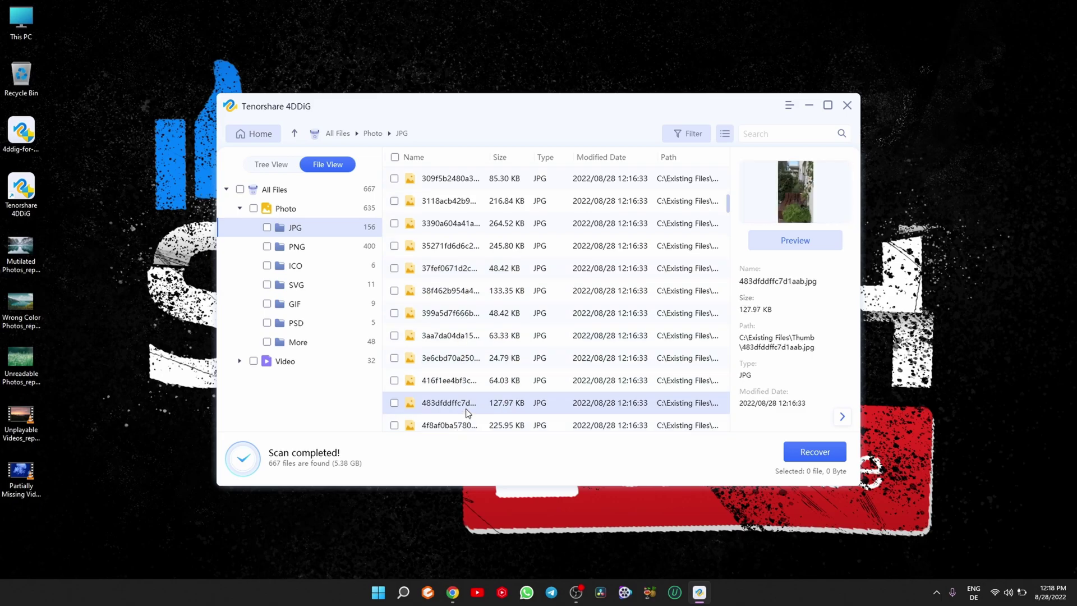
scroll(454, 387, down, 2)
key(Down)
key(Down)
key(Down)
click(445, 354)
click(455, 404)
click(814, 241)
- Recover the photo to USB Drive after dismissing the Desktop lost-partition warning
click(768, 424)
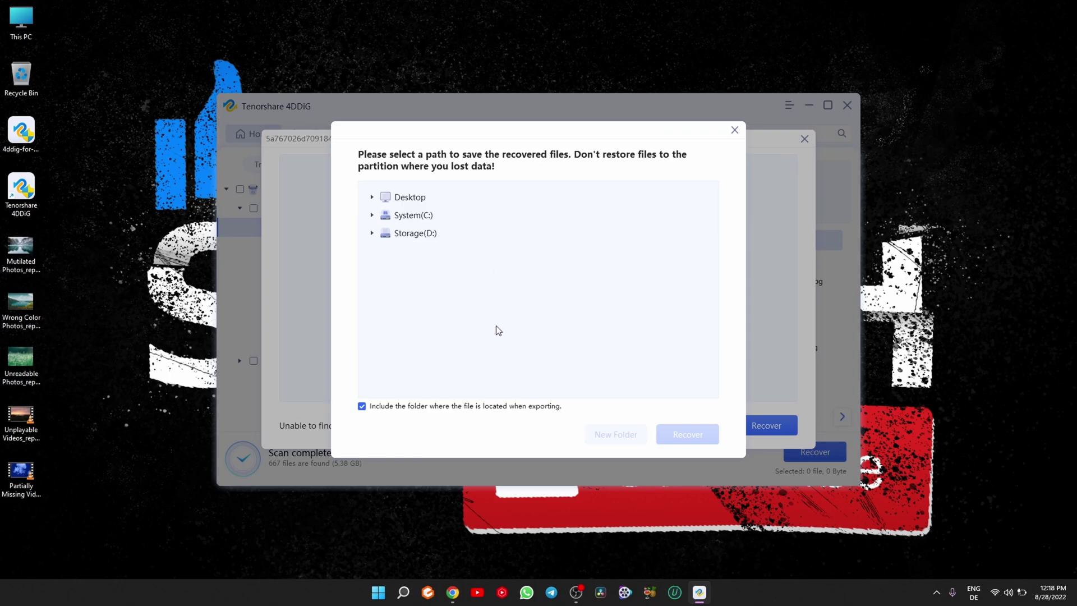
click(409, 199)
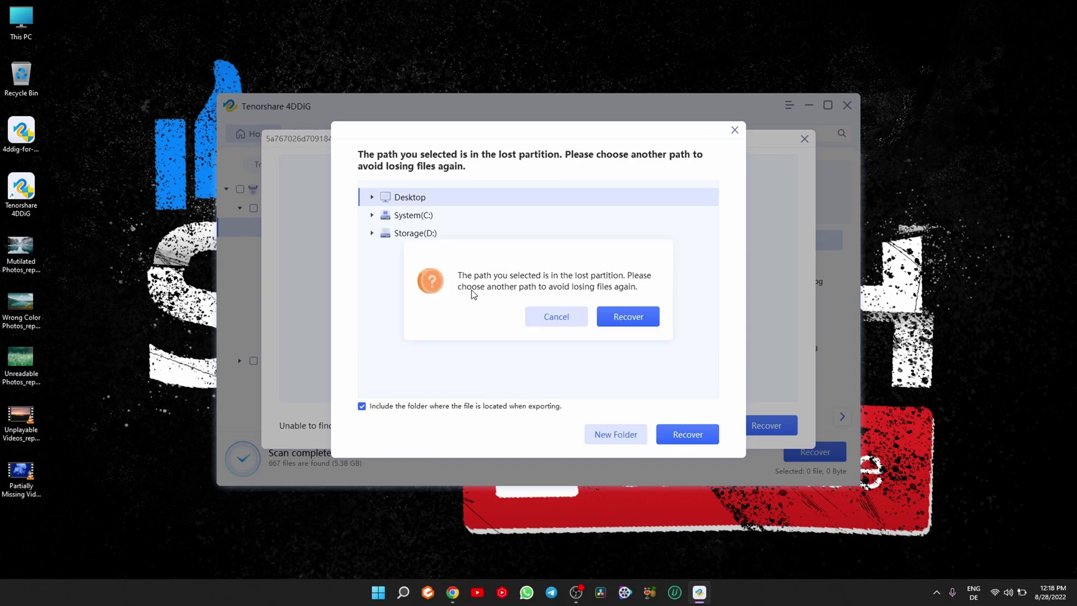
click(613, 316)
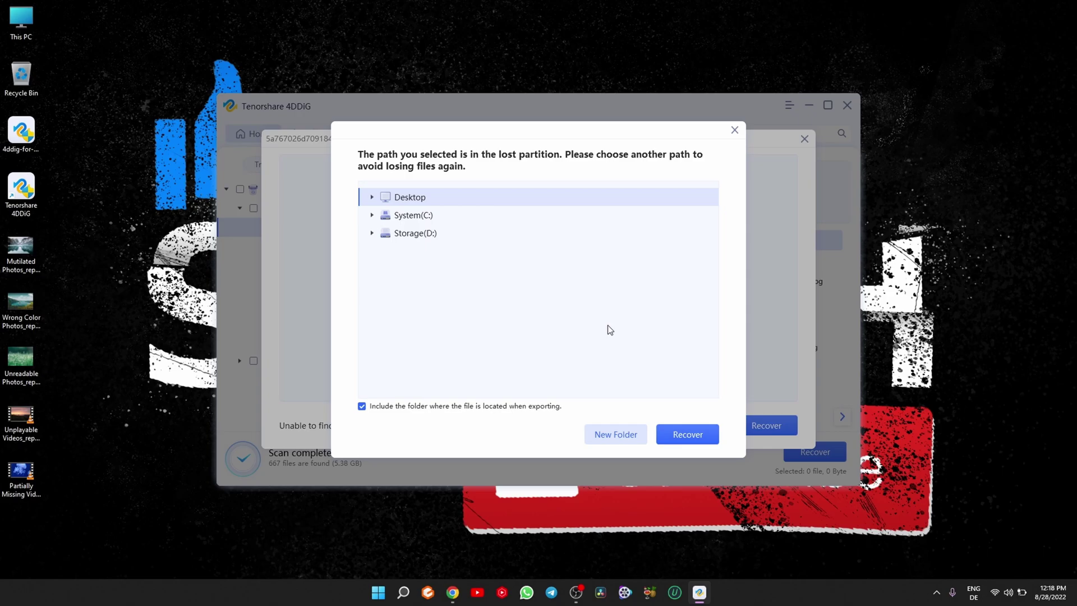
click(427, 253)
click(685, 434)
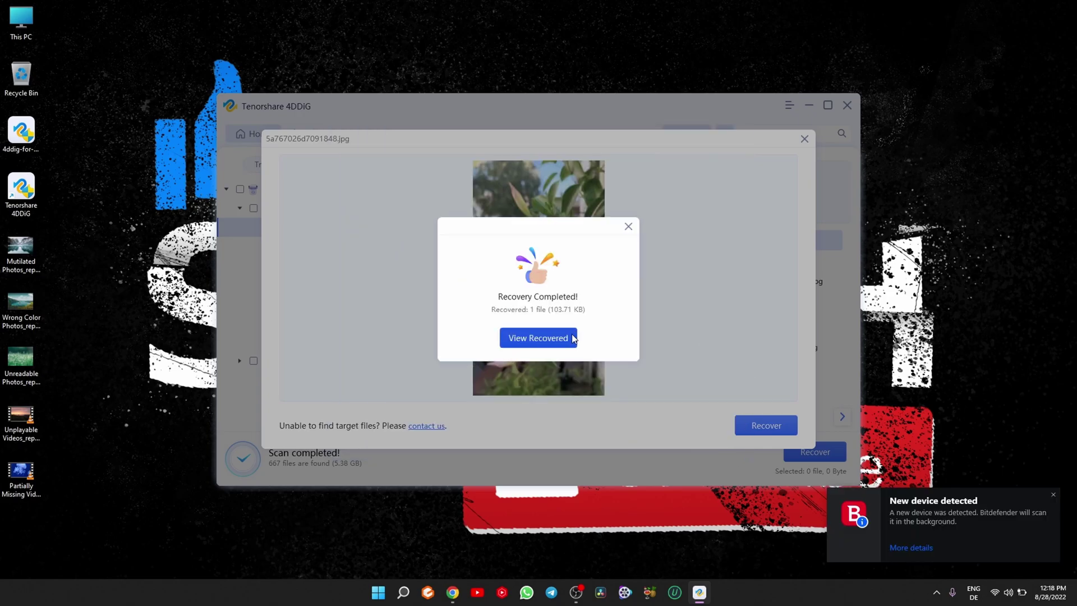
- View the recovered JPG from Photo > JPG in Photos, drag it to the desktop, and close Explorer
click(541, 337)
double_click(325, 177)
double_click(306, 175)
double_click(325, 172)
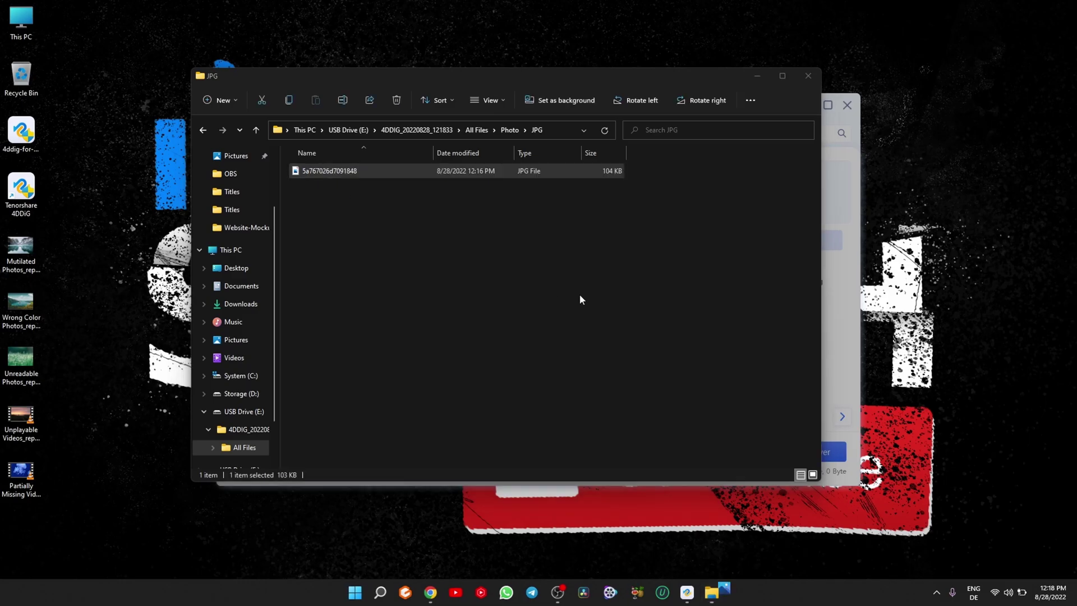
click(1065, 11)
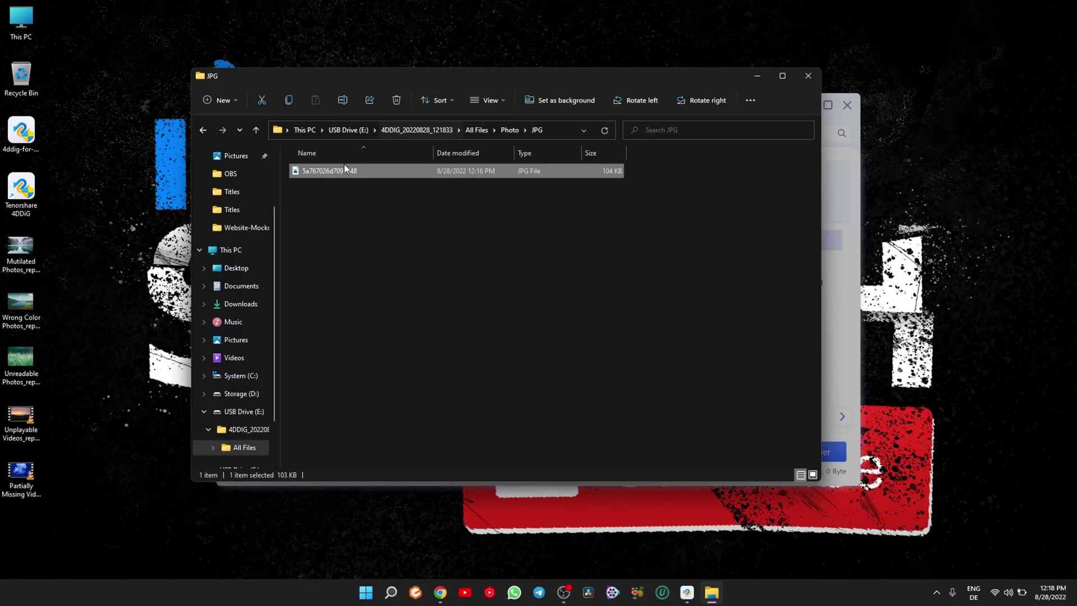
drag(329, 171, 17, 535)
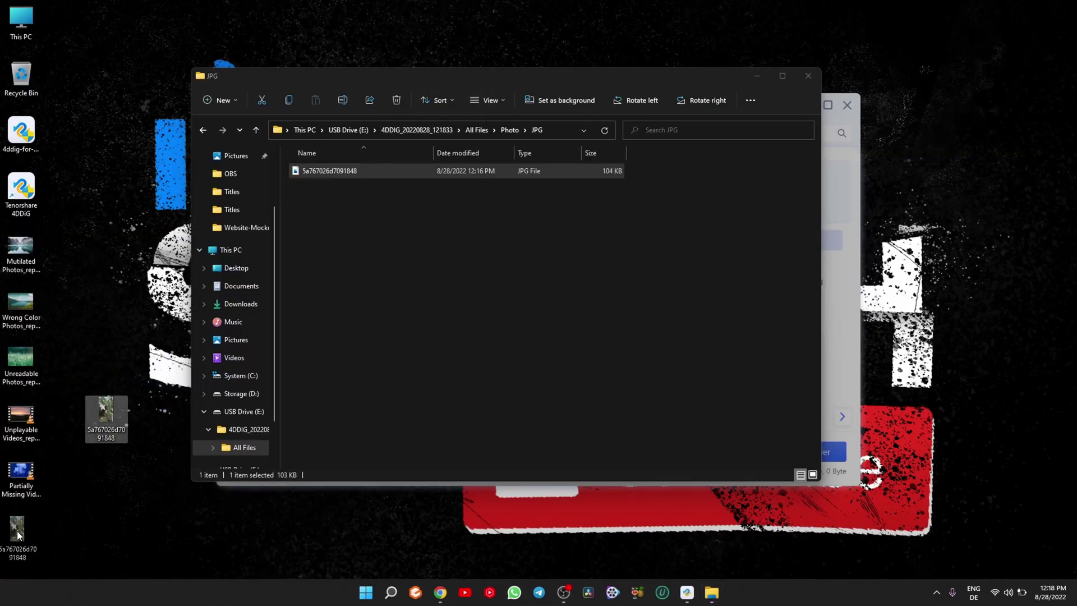
click(809, 75)
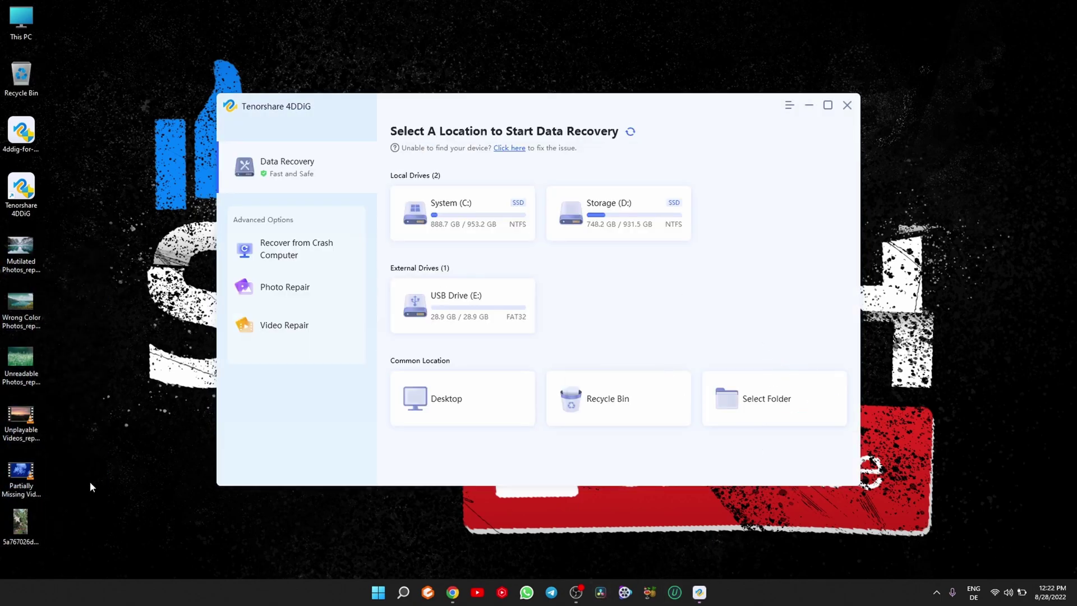
- Move the desktop files onto USB Drive (E:) and permanently delete them from the desktop
double_click(21, 23)
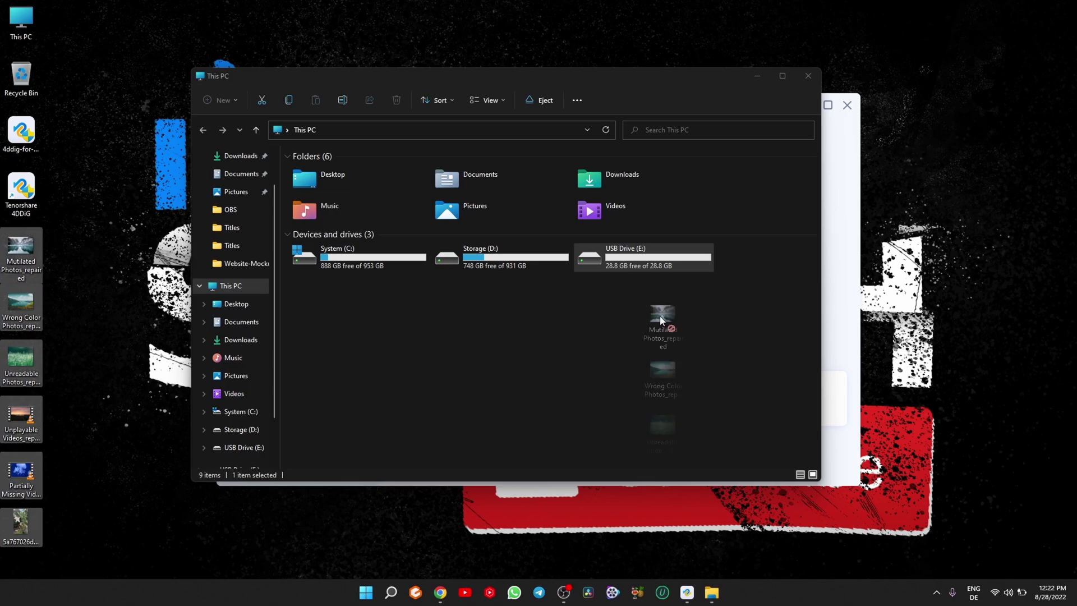
drag(22, 371, 644, 257)
click(245, 447)
right_click(25, 346)
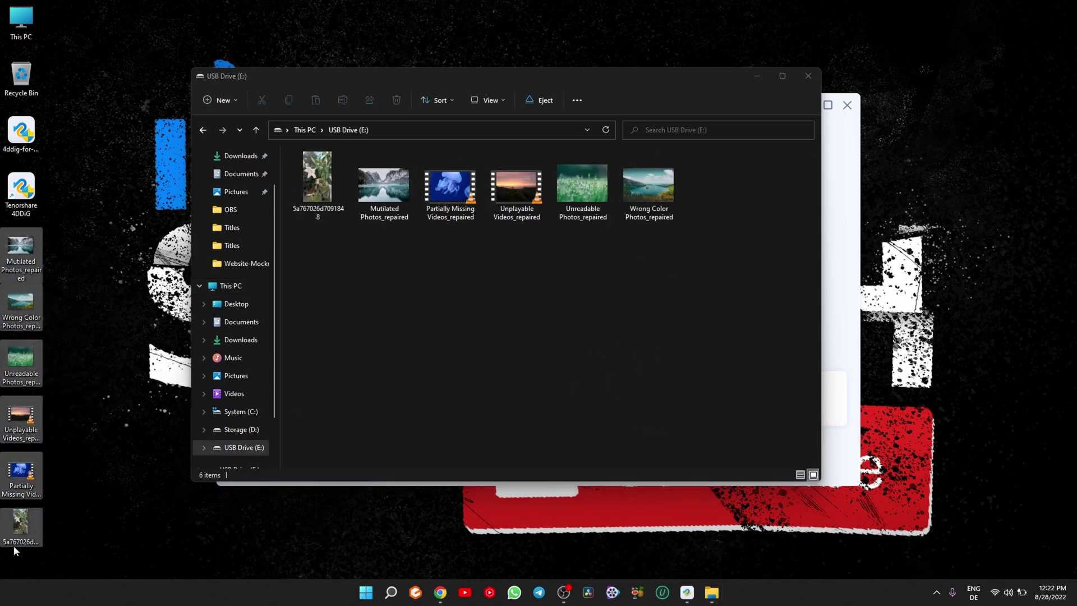
click(130, 552)
key(Return)
- Copy the Chrome OS Bootable USB video and paste it onto USB Drive (E:)
double_click(29, 17)
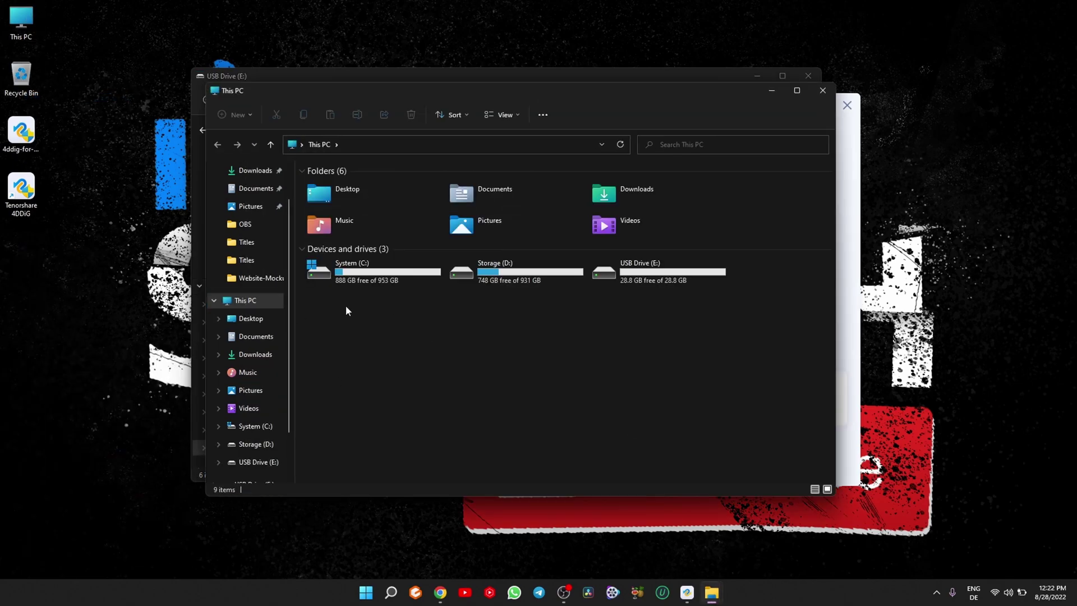
double_click(345, 249)
right_click(469, 216)
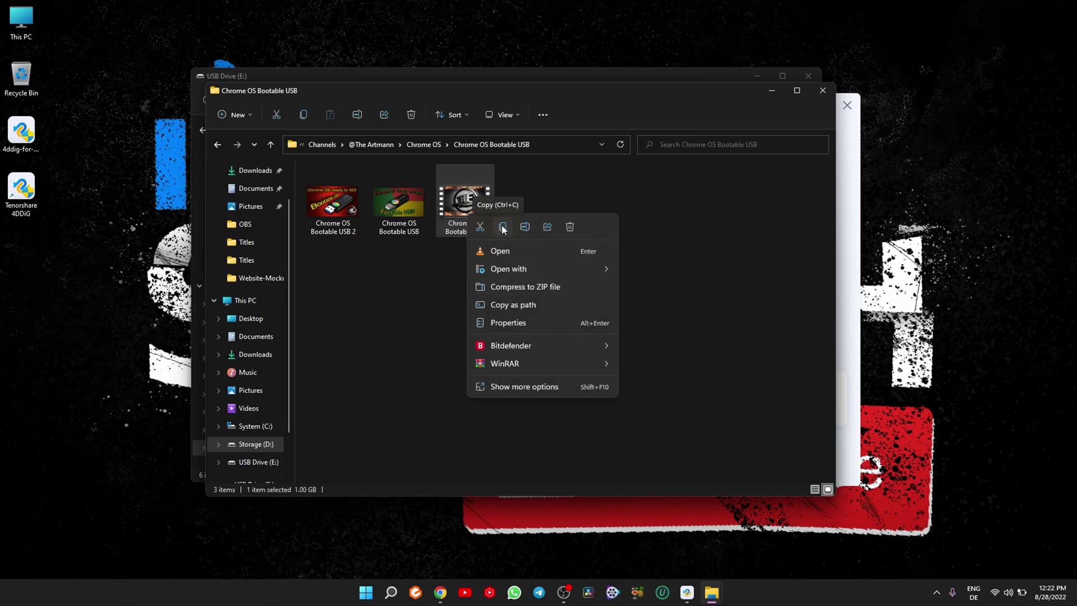
click(503, 227)
click(822, 90)
right_click(500, 289)
click(538, 434)
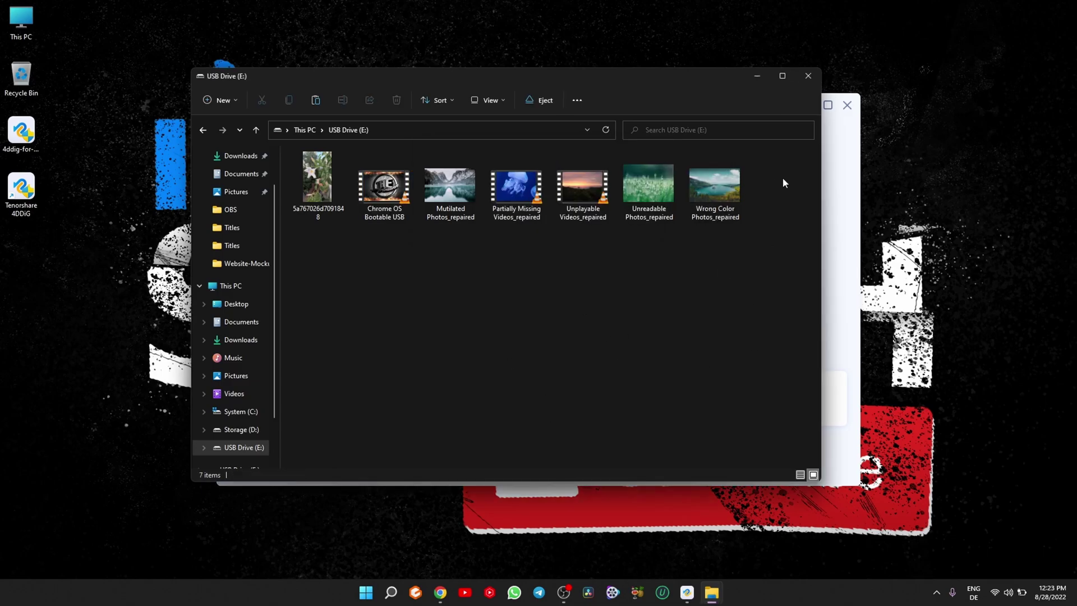
- Format USB Drive (E:) from This PC, confirming the data-erase warning
drag(783, 178, 277, 216)
click(231, 286)
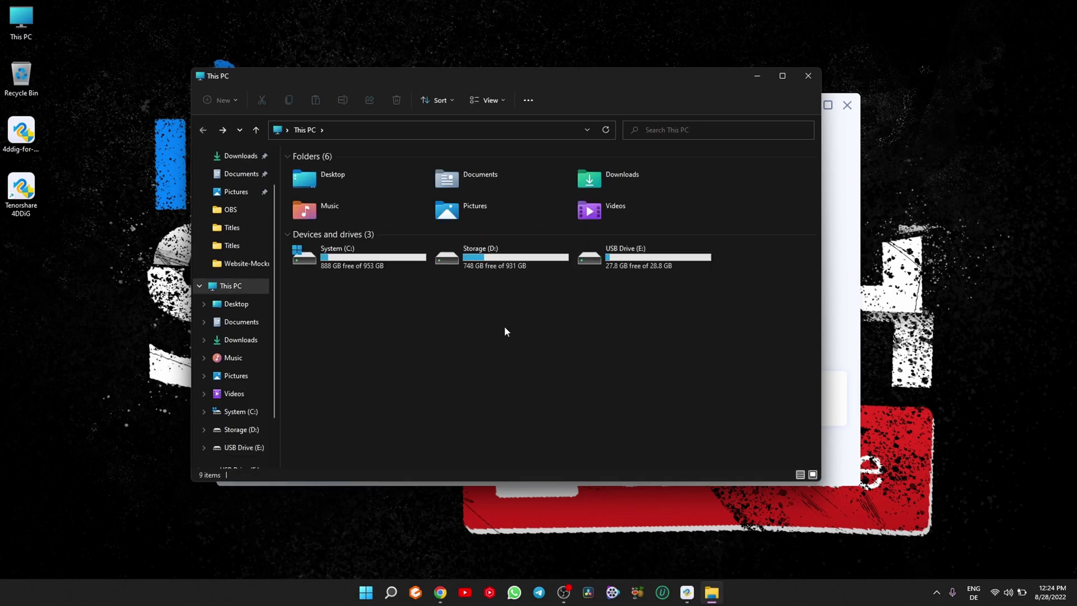
right_click(629, 260)
click(665, 334)
click(311, 442)
click(565, 296)
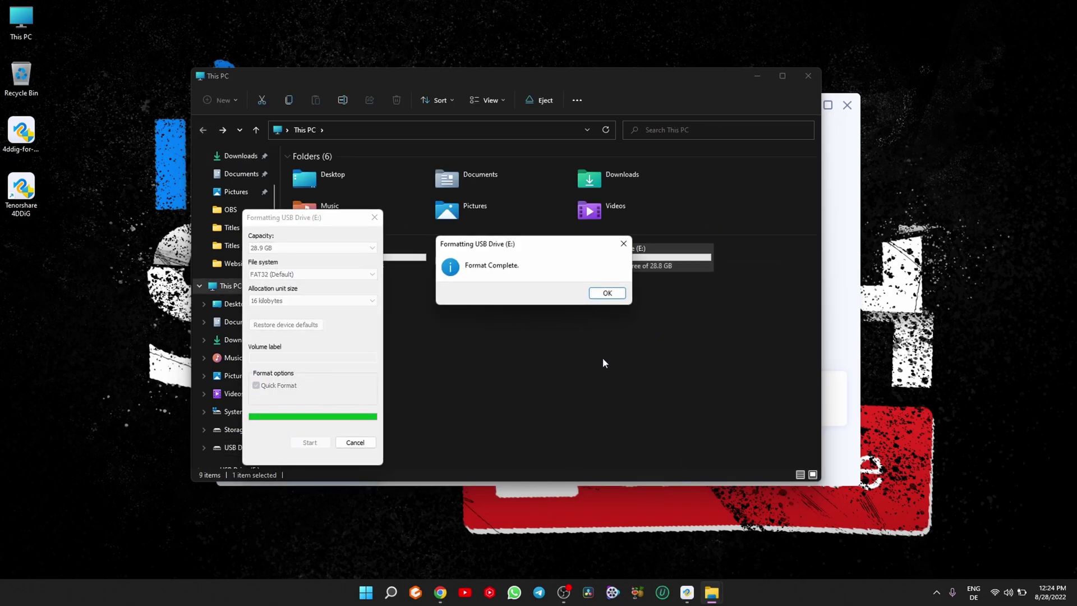
click(611, 293)
click(356, 442)
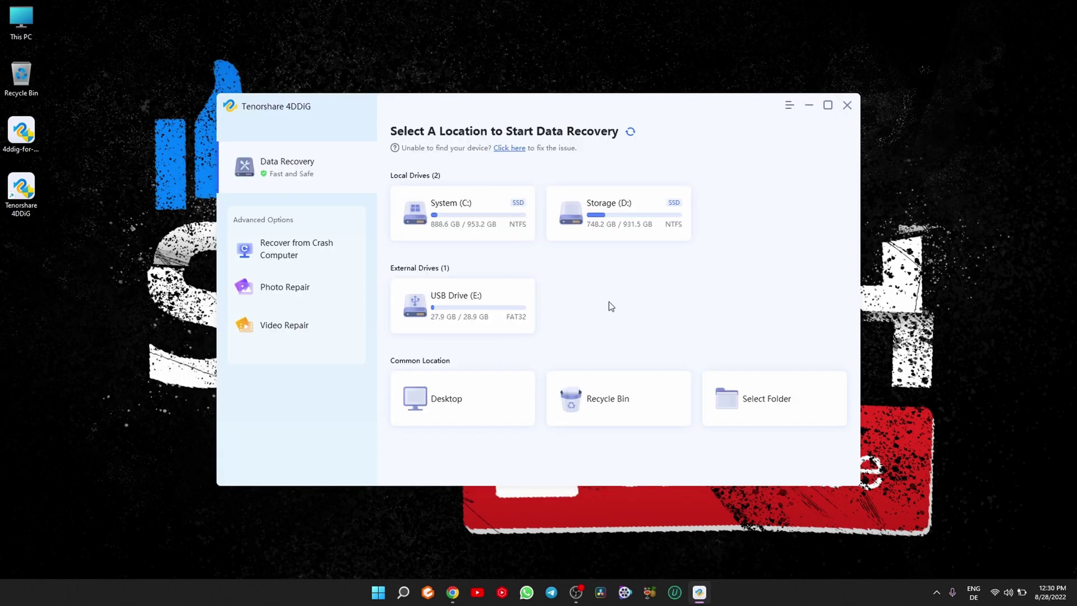
- Scan USB Drive (E:) for Photo and Video file types only
click(531, 328)
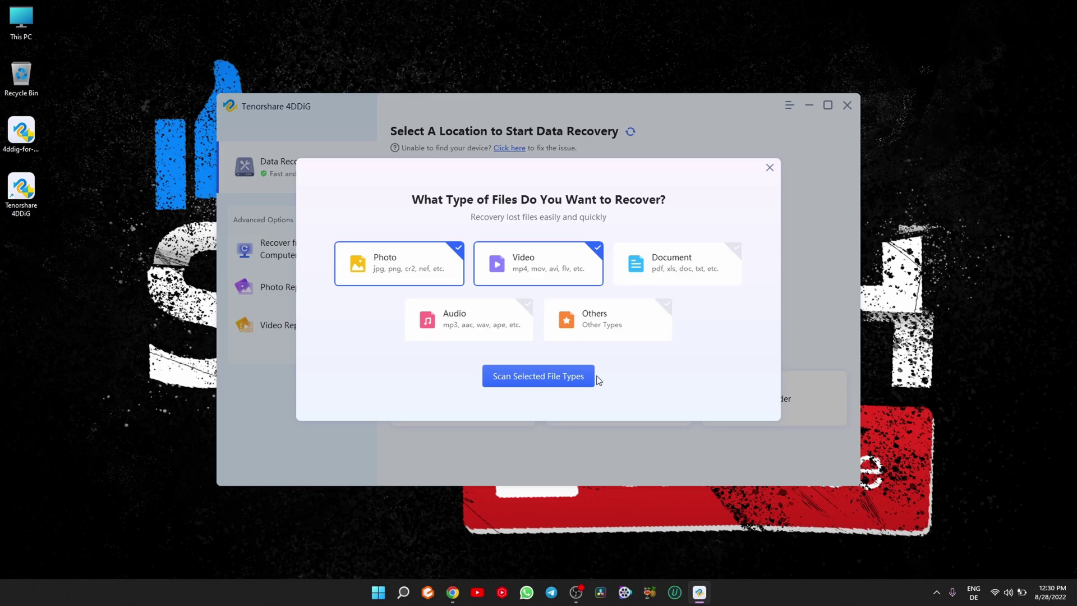
click(539, 376)
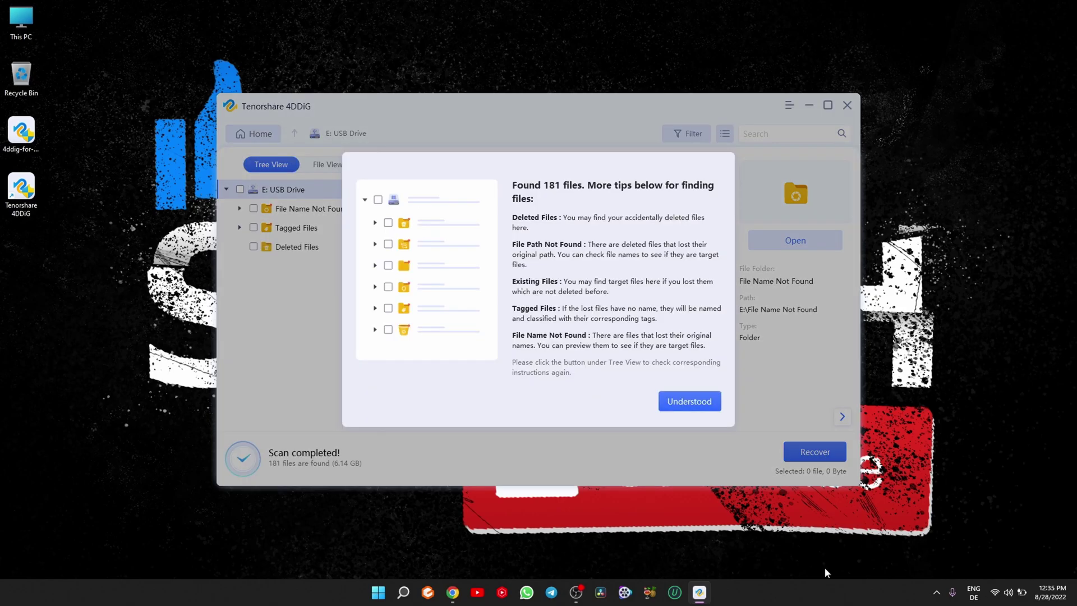
- Dismiss the scan tips and open the jpg folder under File Name Not Found
click(689, 401)
click(274, 210)
double_click(431, 179)
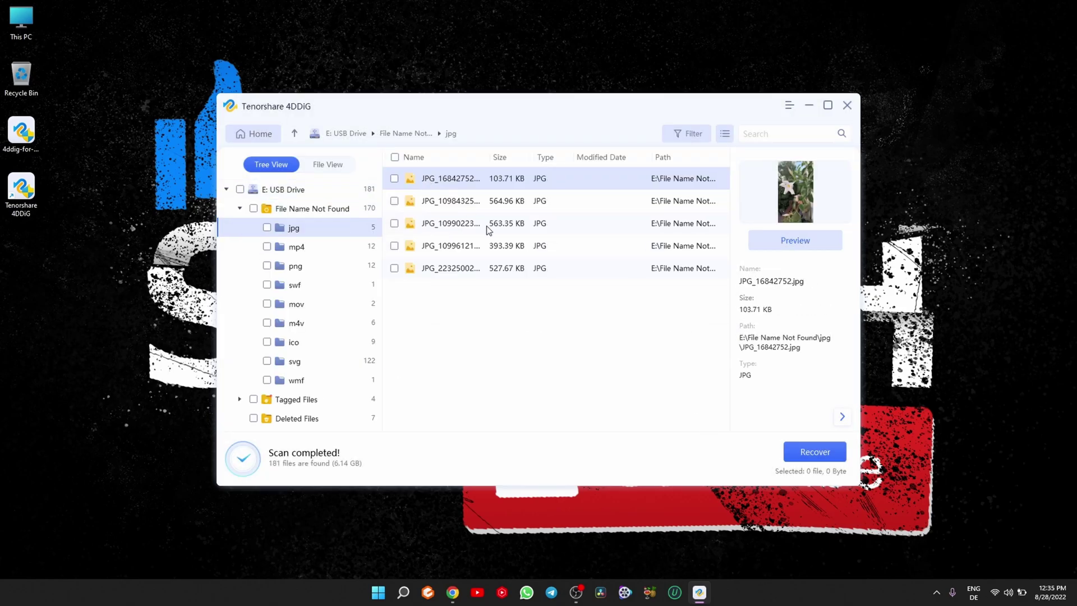
- Preview several found JPG photos and check the remaining JPG files' thumbnails
click(796, 241)
click(804, 139)
double_click(506, 201)
click(803, 140)
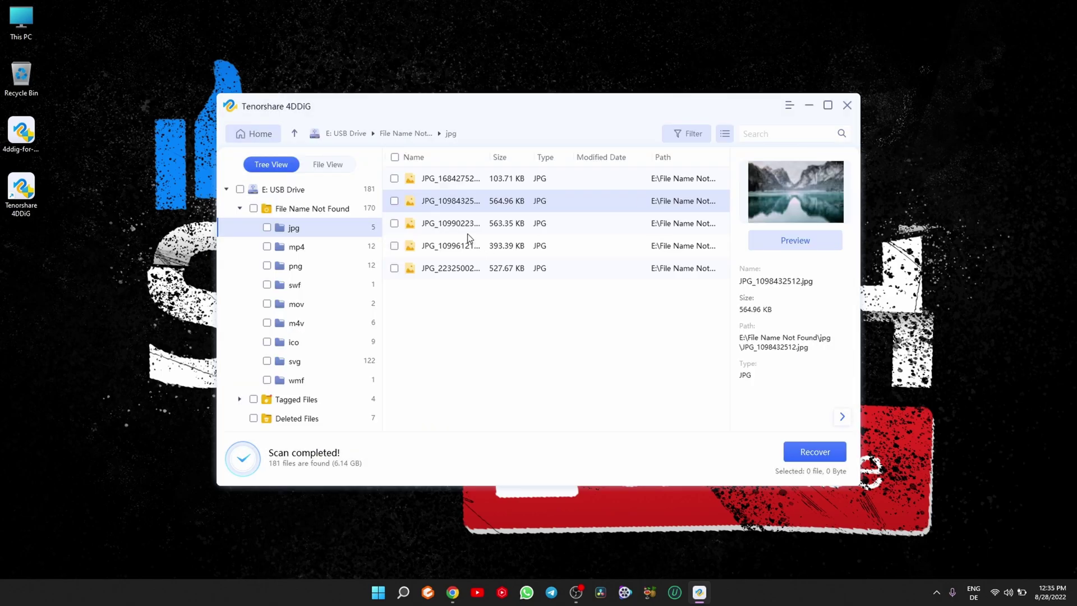
click(497, 223)
click(490, 245)
click(505, 267)
click(457, 246)
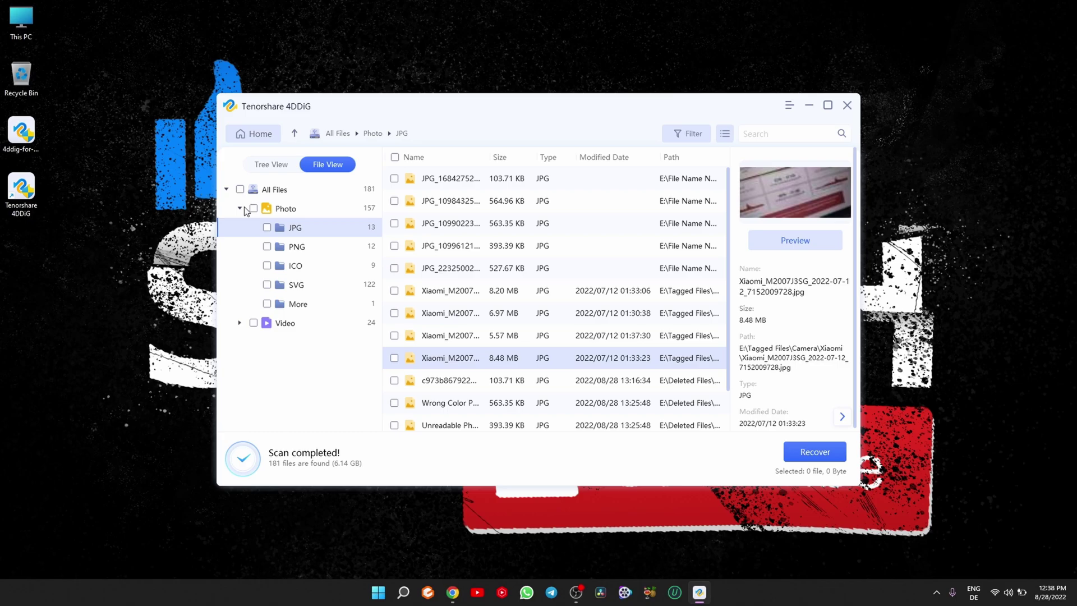
- Switch the results to Tree View and tick the Deleted Files folder
click(244, 208)
click(271, 165)
click(297, 247)
- Recover the seven files into a new 'recovered' folder on the Desktop and view them
click(814, 453)
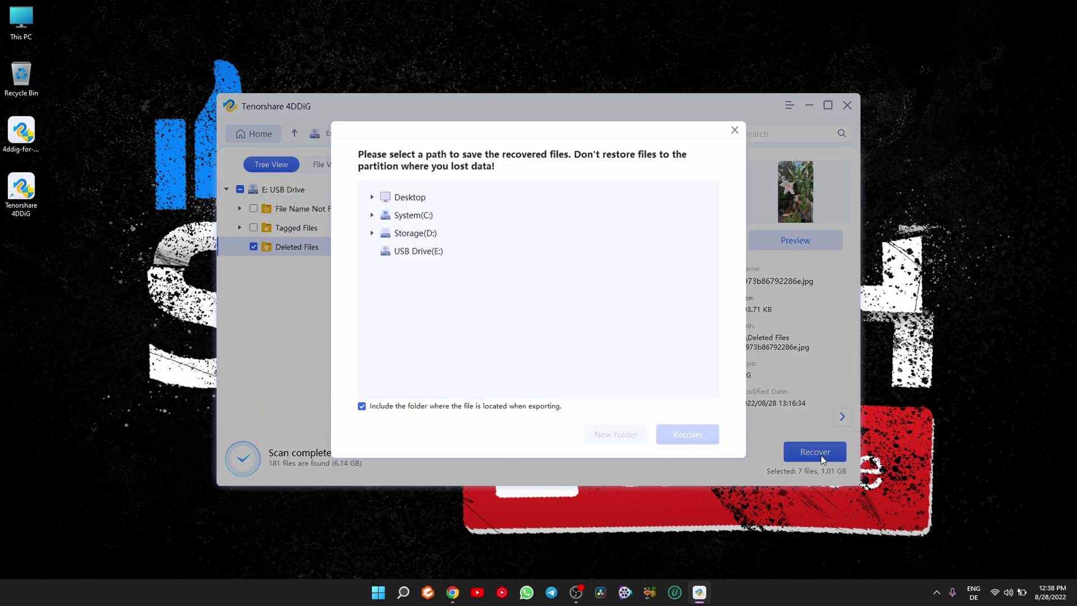
click(417, 251)
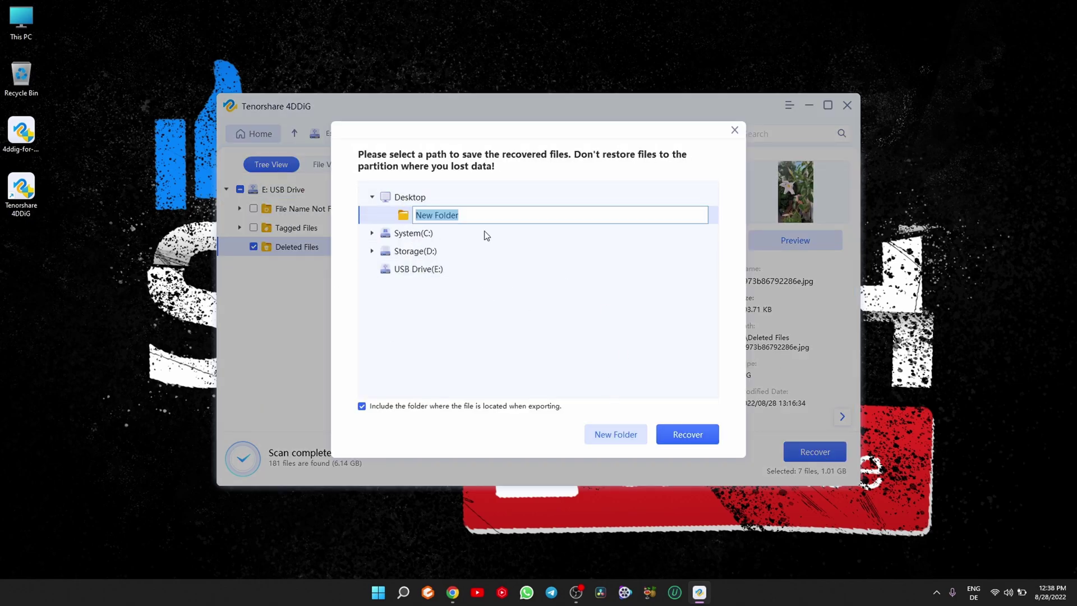
click(616, 434)
text(recovered)
key(Return)
click(688, 435)
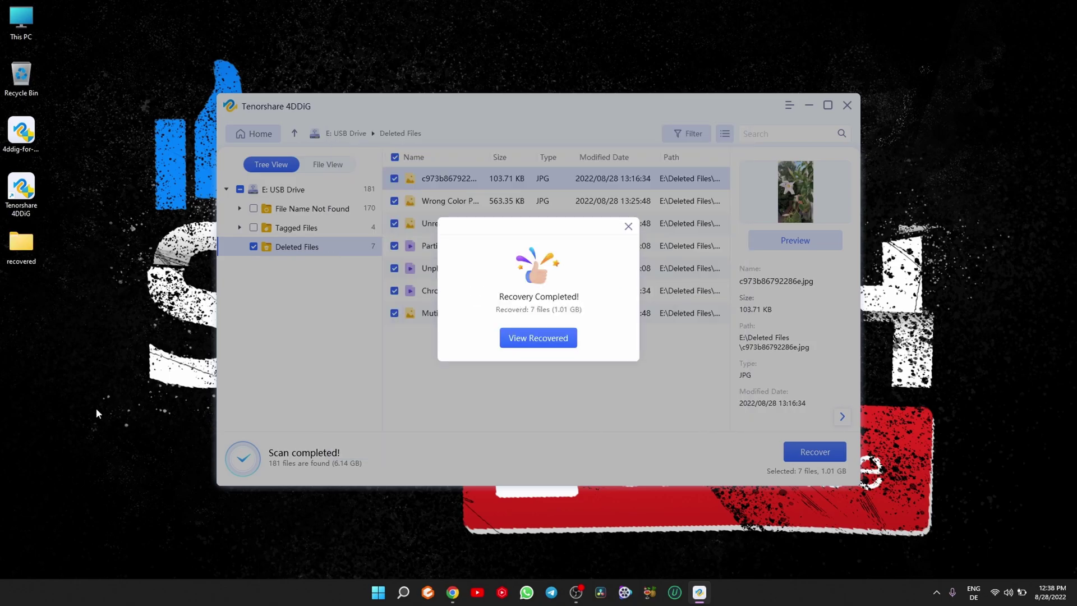
click(557, 339)
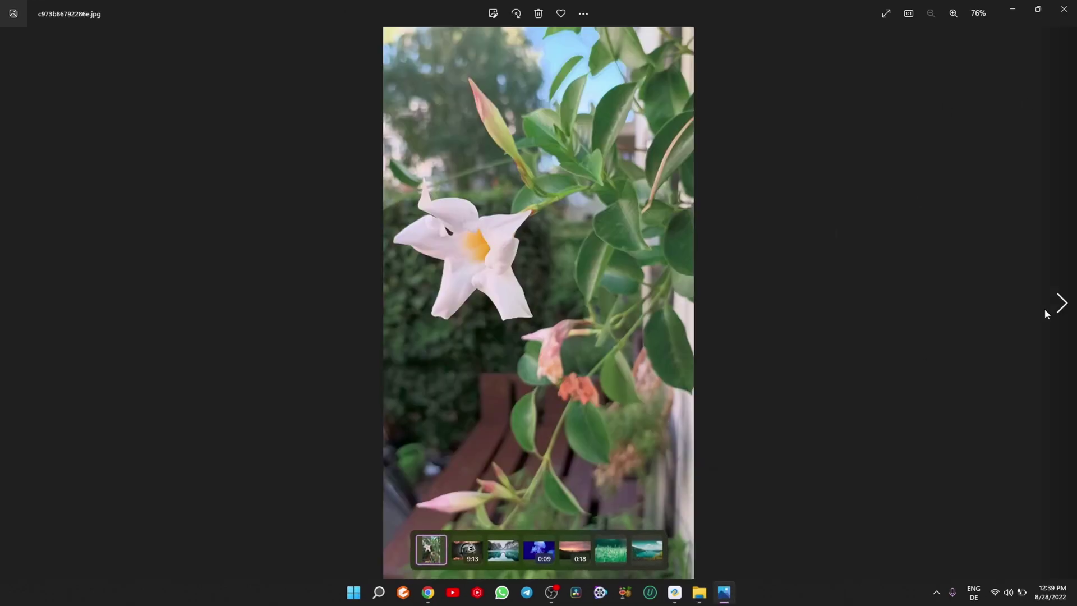
- Step through recovered files in Photos to the sunset clip, then close Photos and the folder
click(1061, 303)
click(1063, 305)
click(1062, 305)
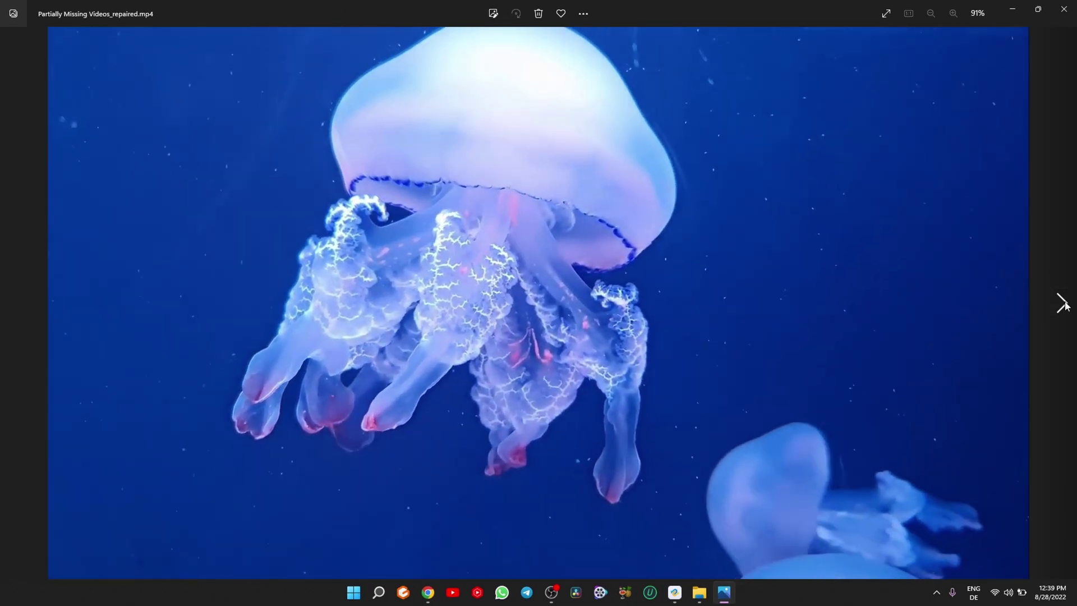
click(1063, 304)
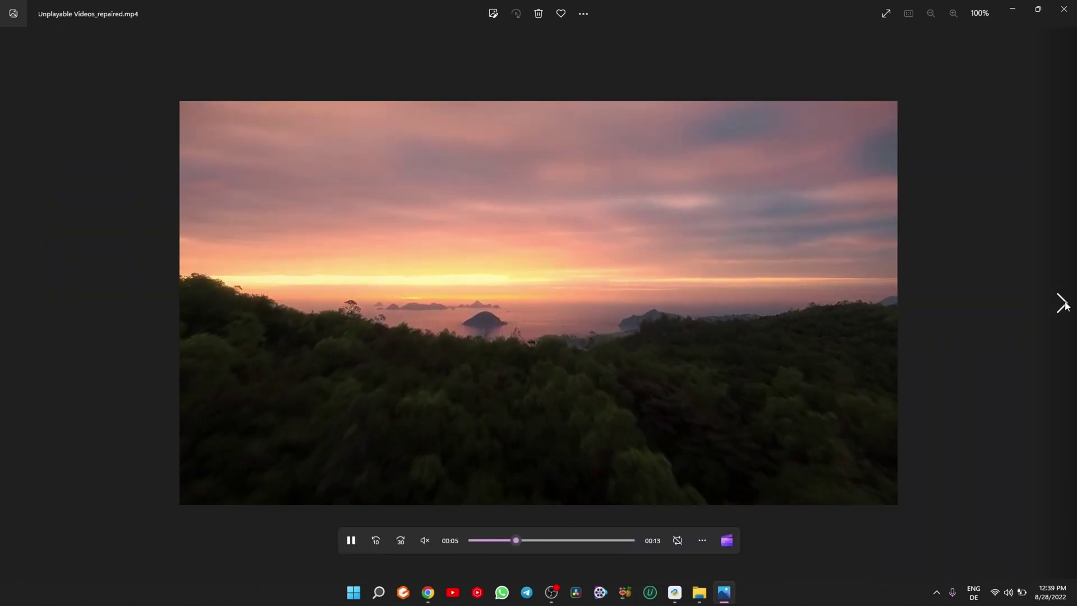
click(1063, 304)
click(1064, 8)
click(806, 78)
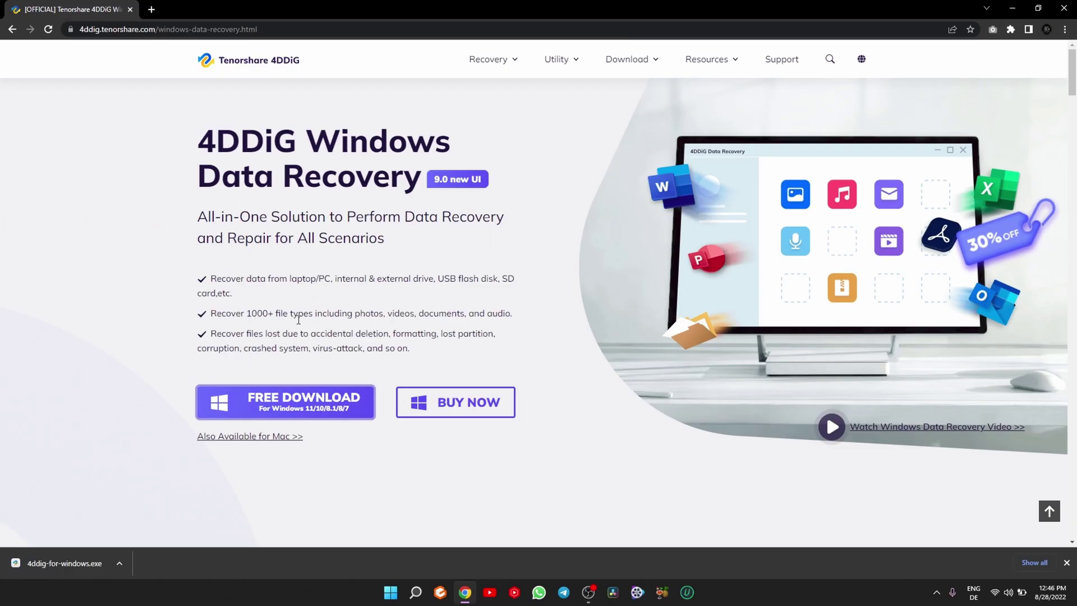
- Open and dismiss the 30% OFF coupon, select and clear the headline, then close the browser
click(1010, 243)
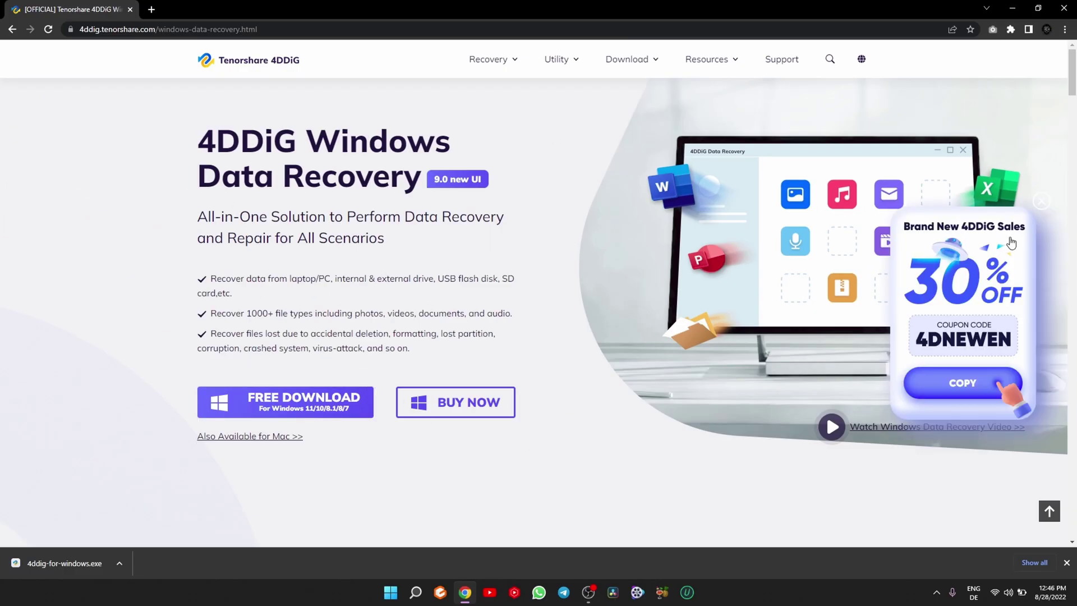
click(1042, 203)
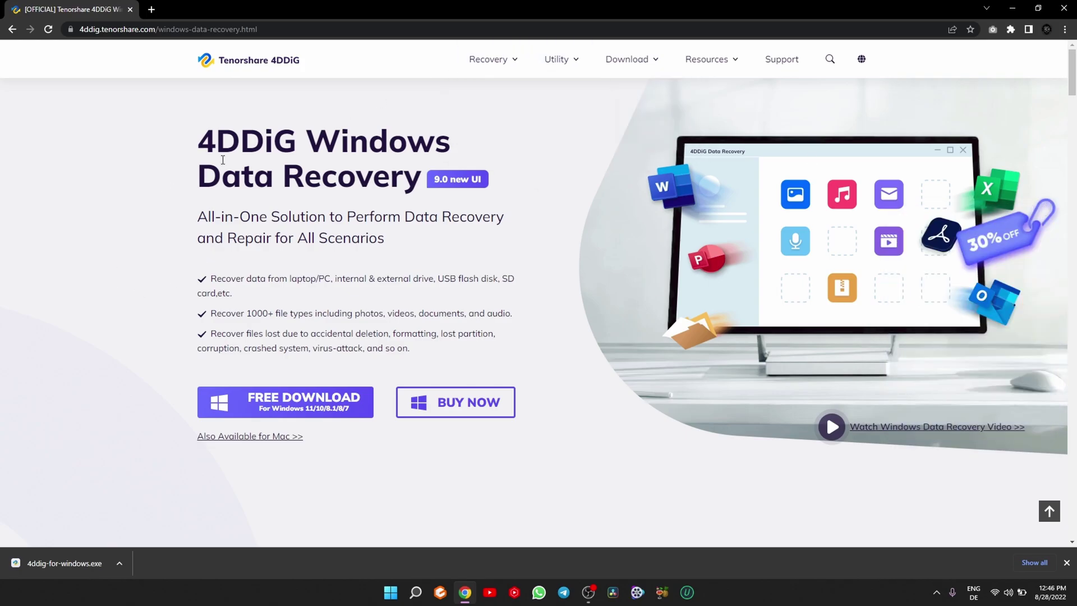
drag(197, 154, 531, 335)
click(531, 335)
click(1065, 9)
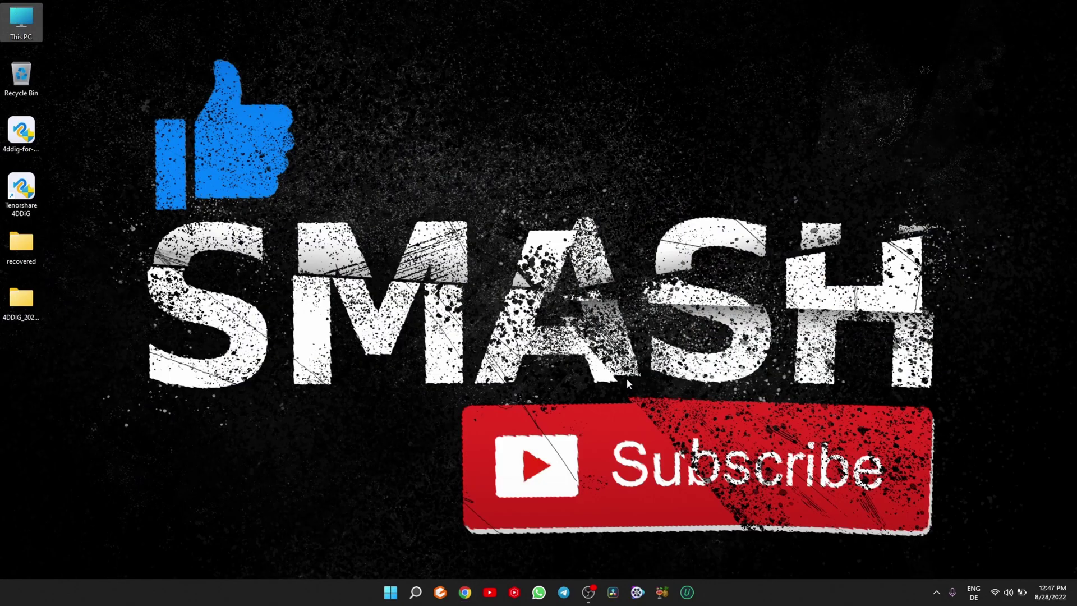